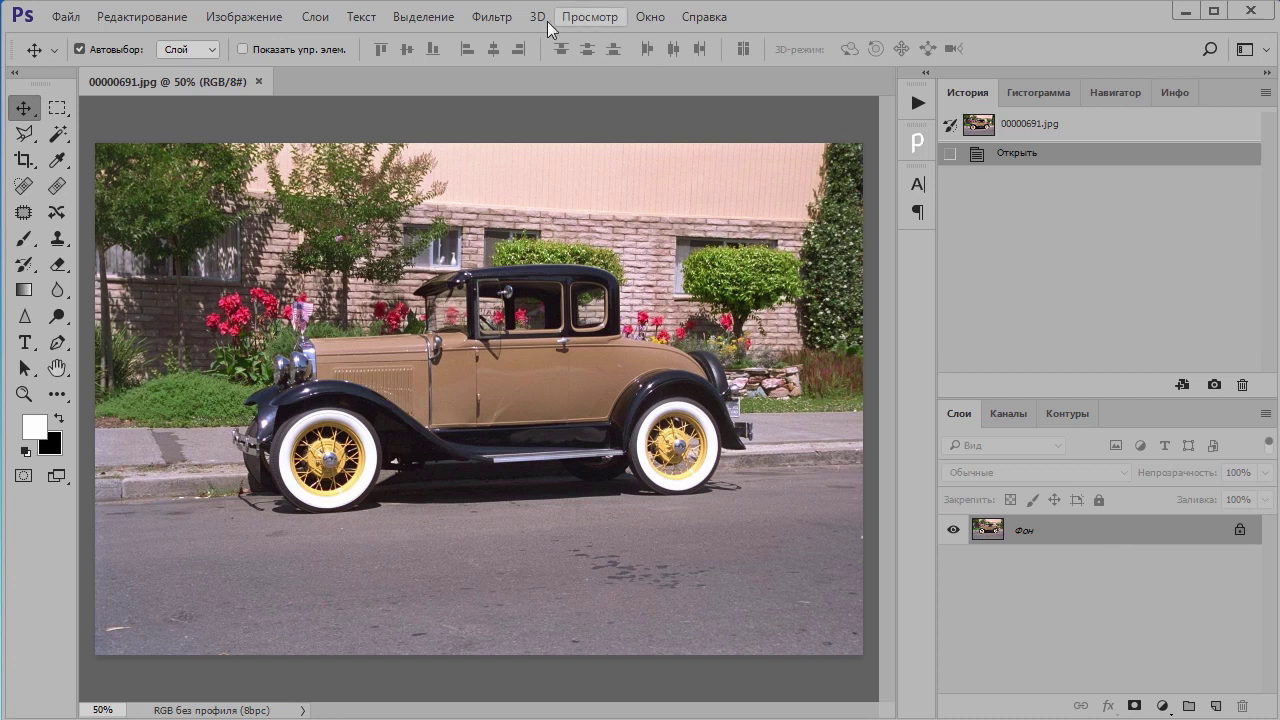
- View the car photo in the Camera Raw filter and leave the filter without applying any changes
click(490, 20)
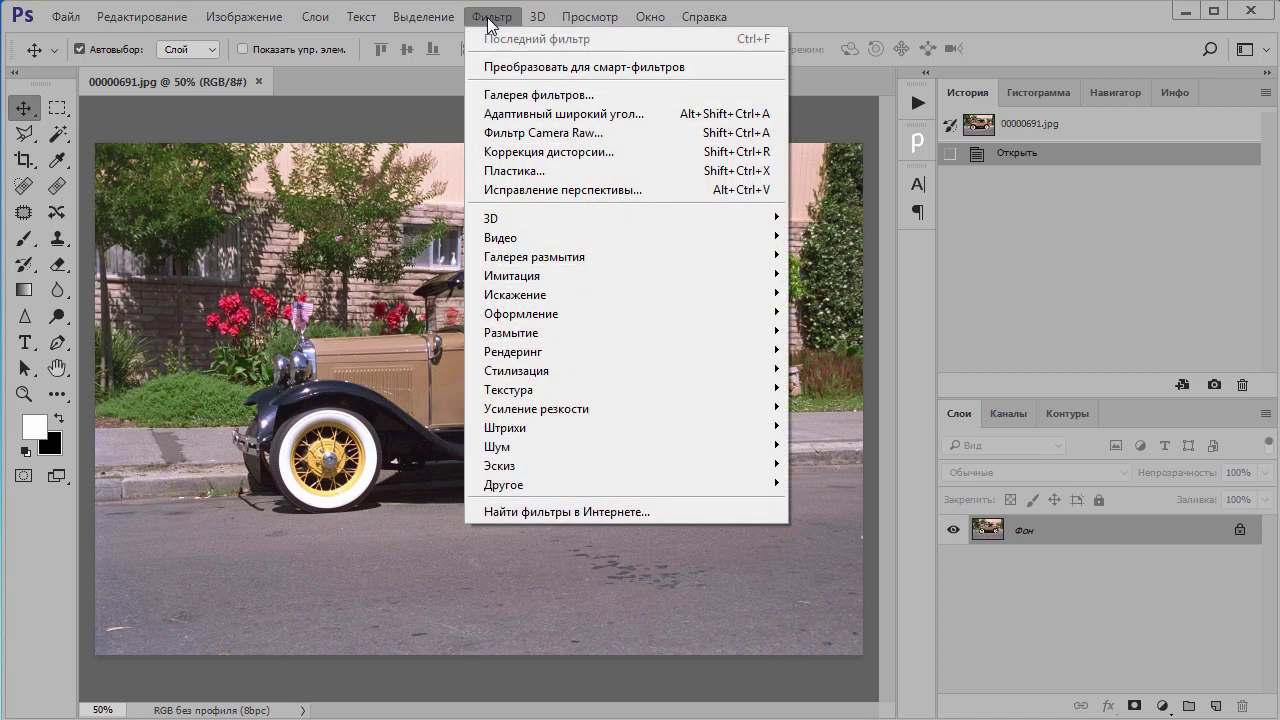
click(530, 133)
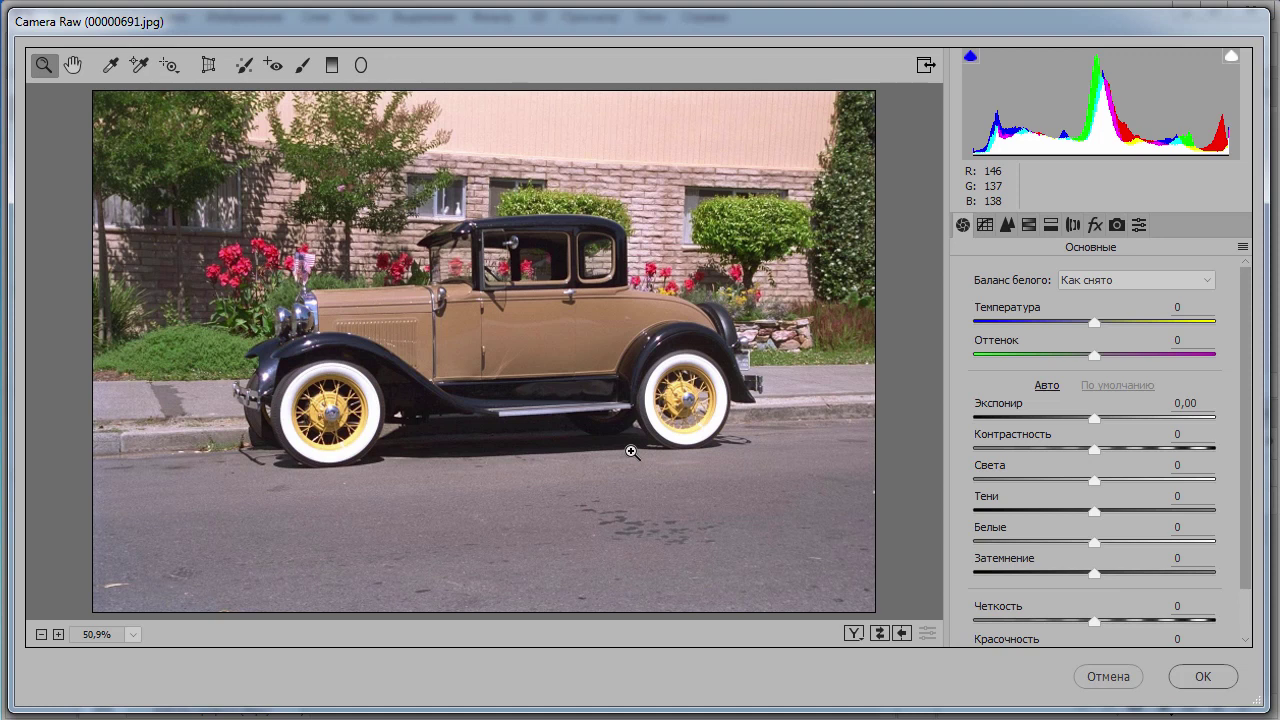
click(1110, 676)
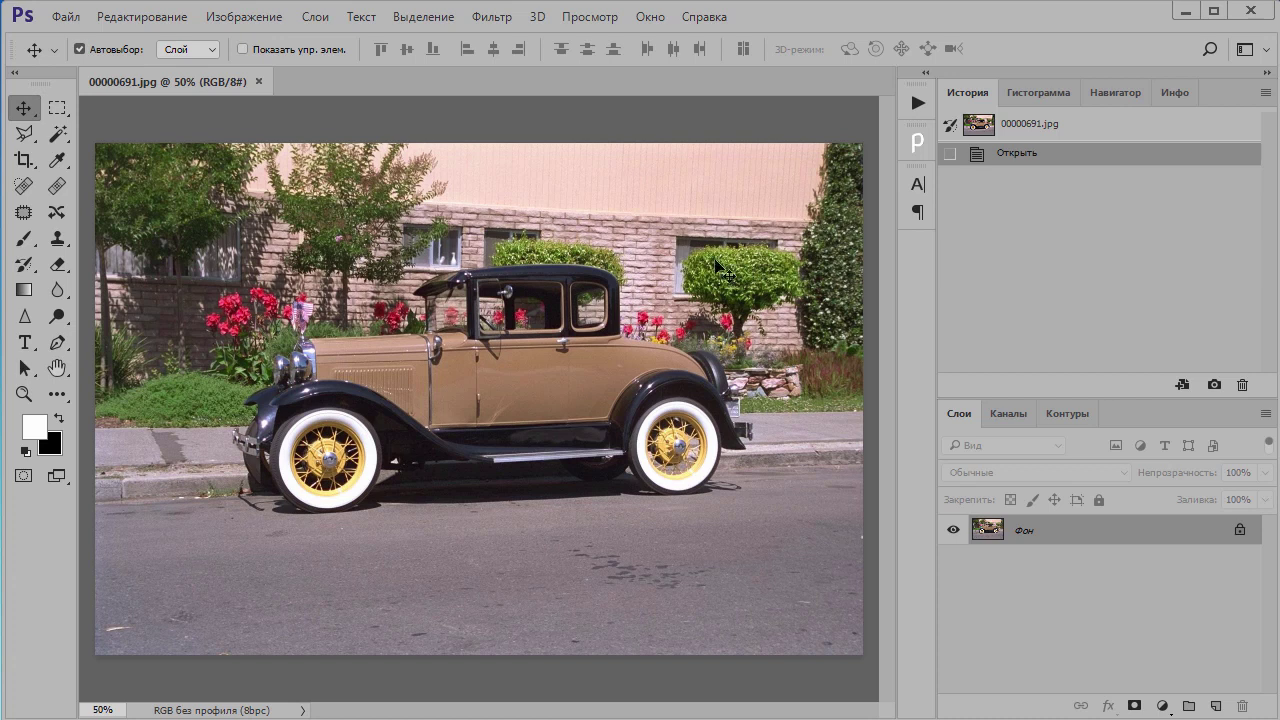
- Close the car photo and reopen 00000691 using Open As with the Camera Raw format, passing the image on to the main workspace
click(258, 82)
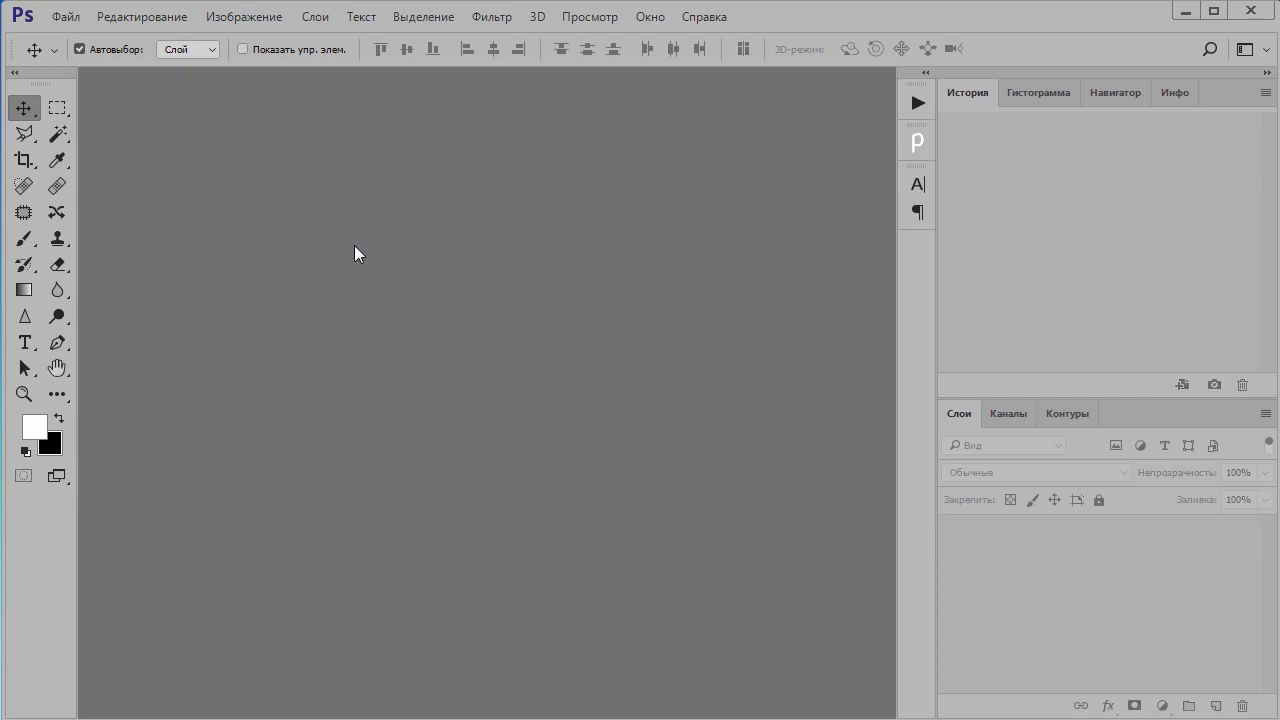
click(66, 17)
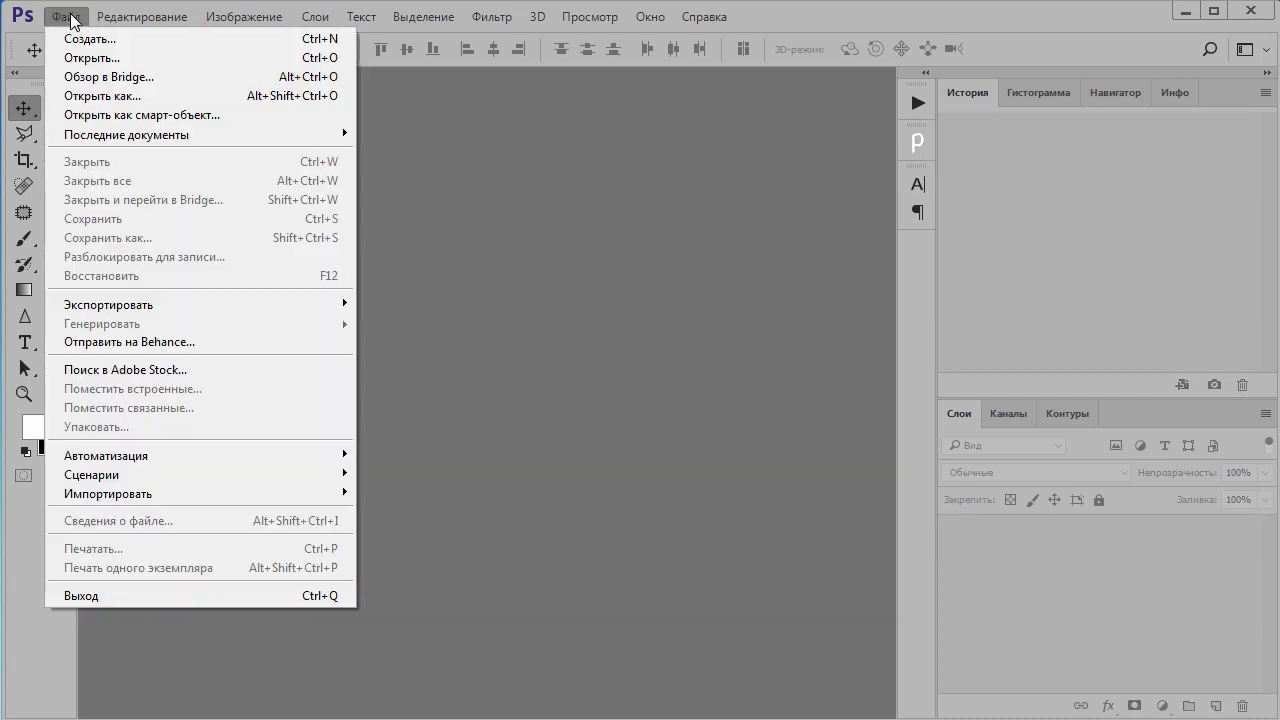
click(81, 96)
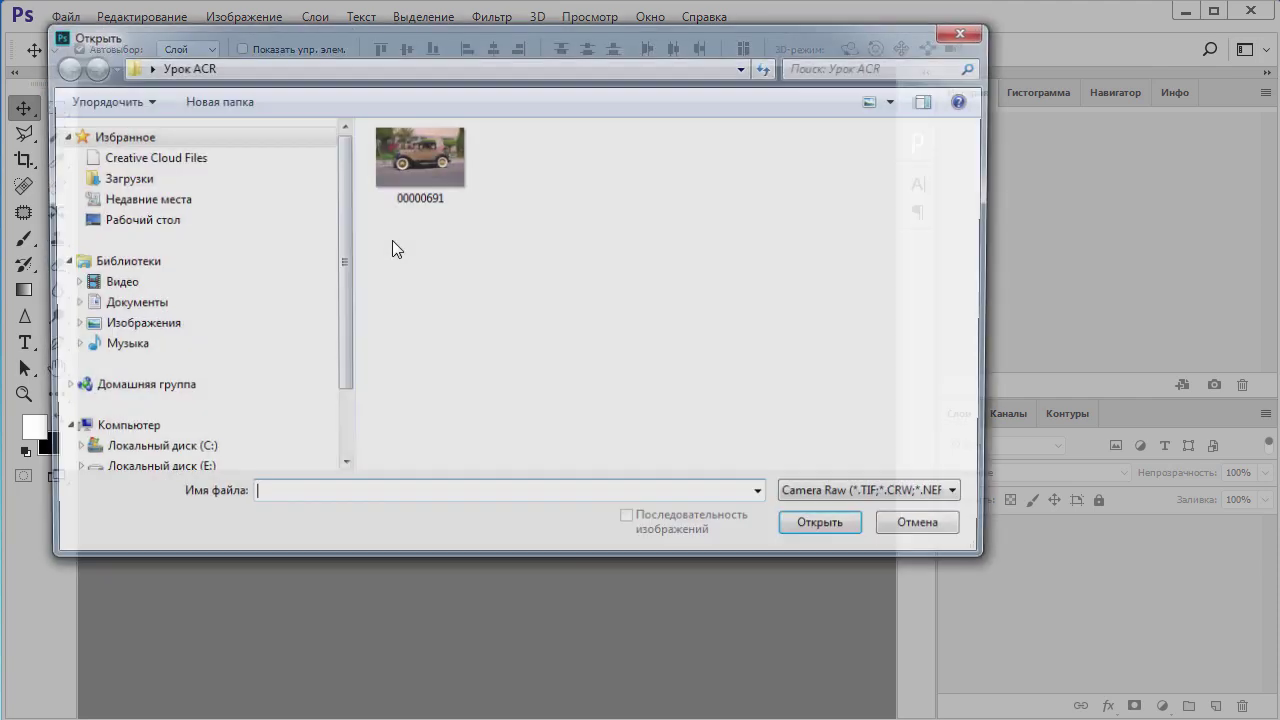
click(419, 155)
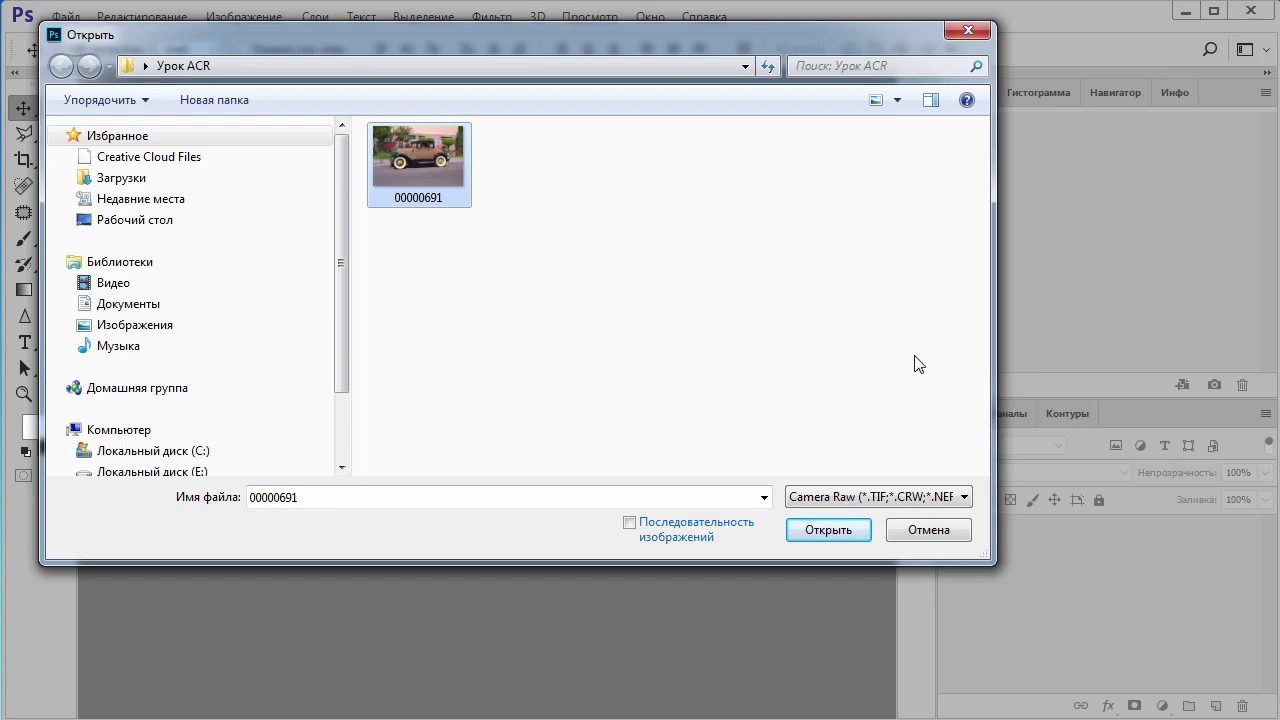
click(964, 500)
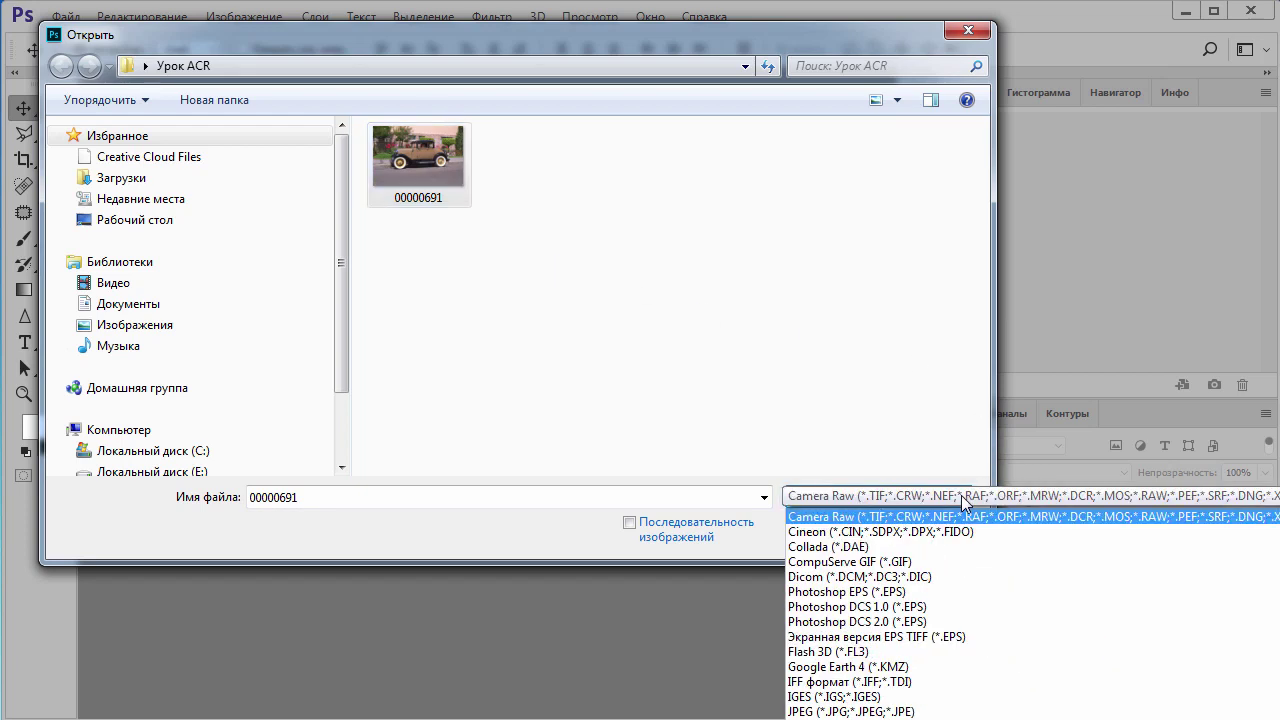
click(836, 519)
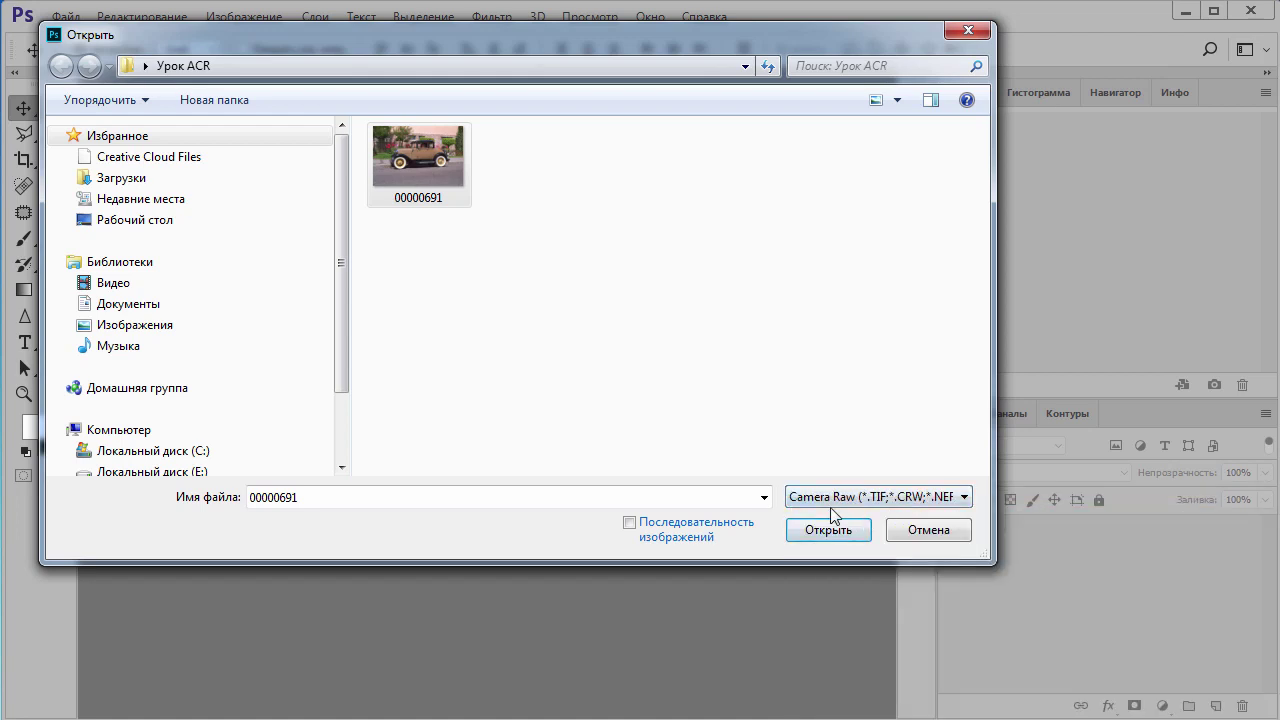
click(833, 532)
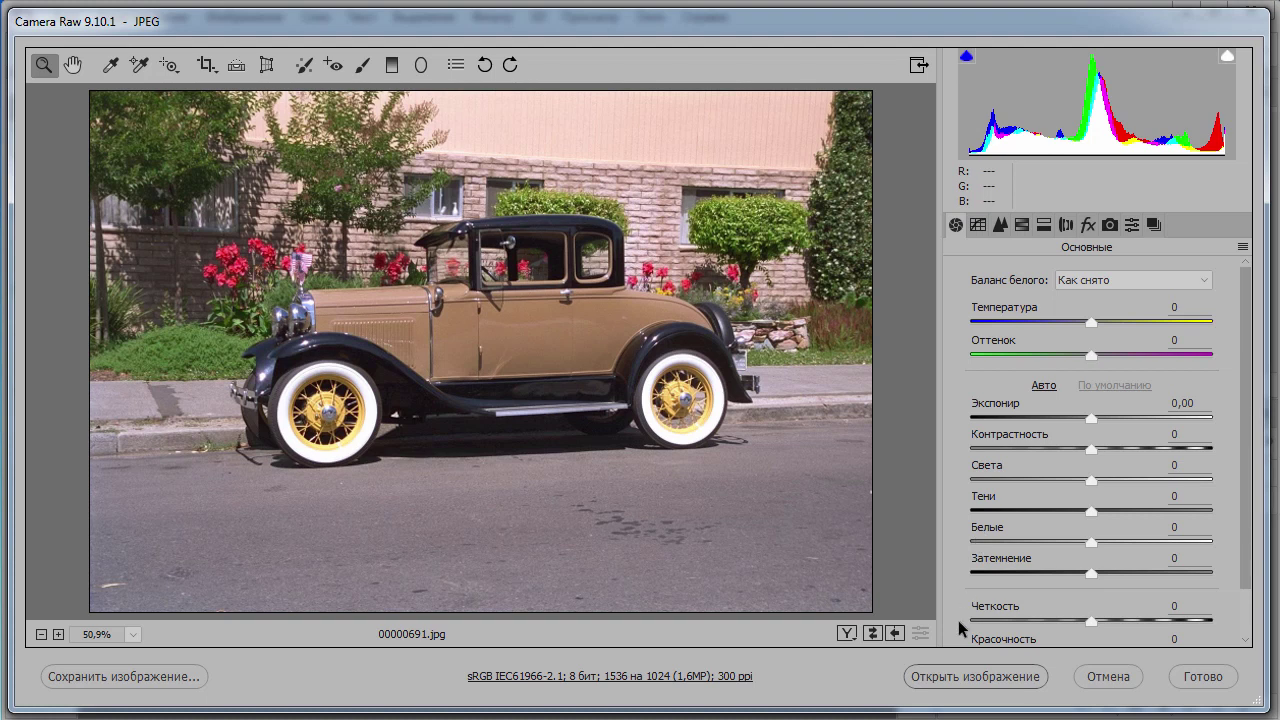
click(950, 677)
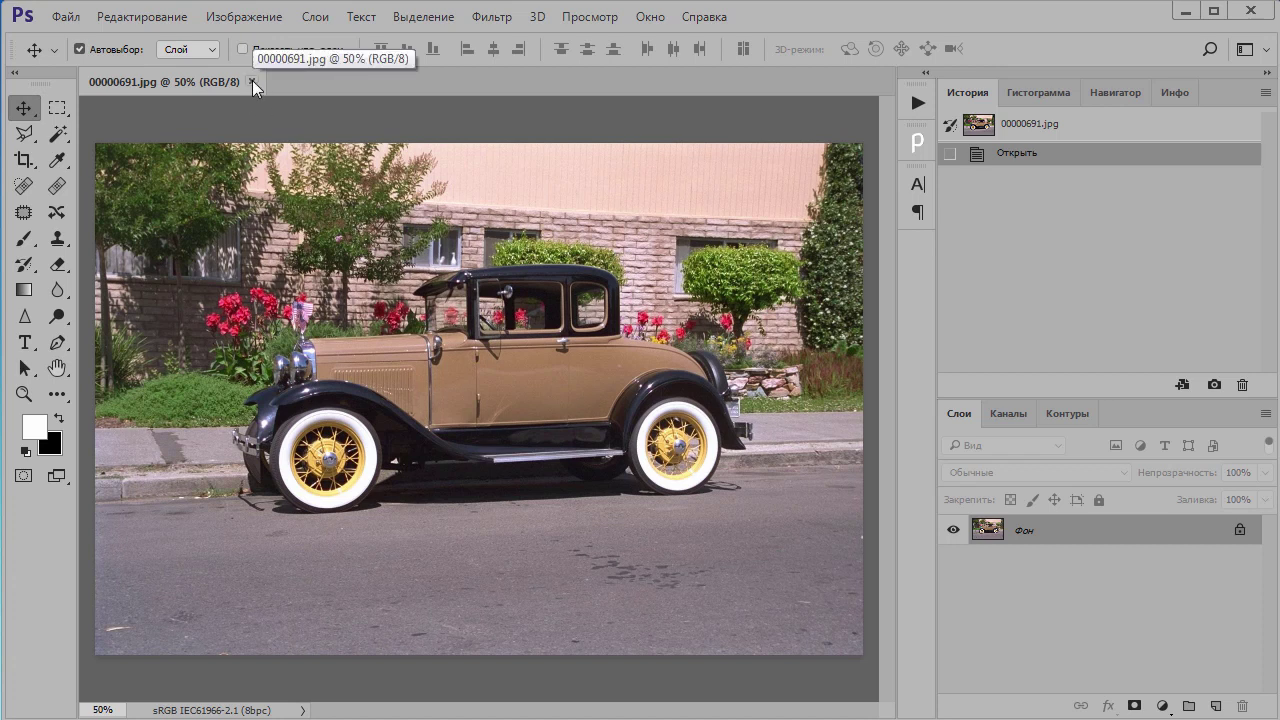
- Close the photo and open 00000691 with the regular Open command using "Все форматы", cancelling out of Camera Raw
click(253, 84)
click(702, 316)
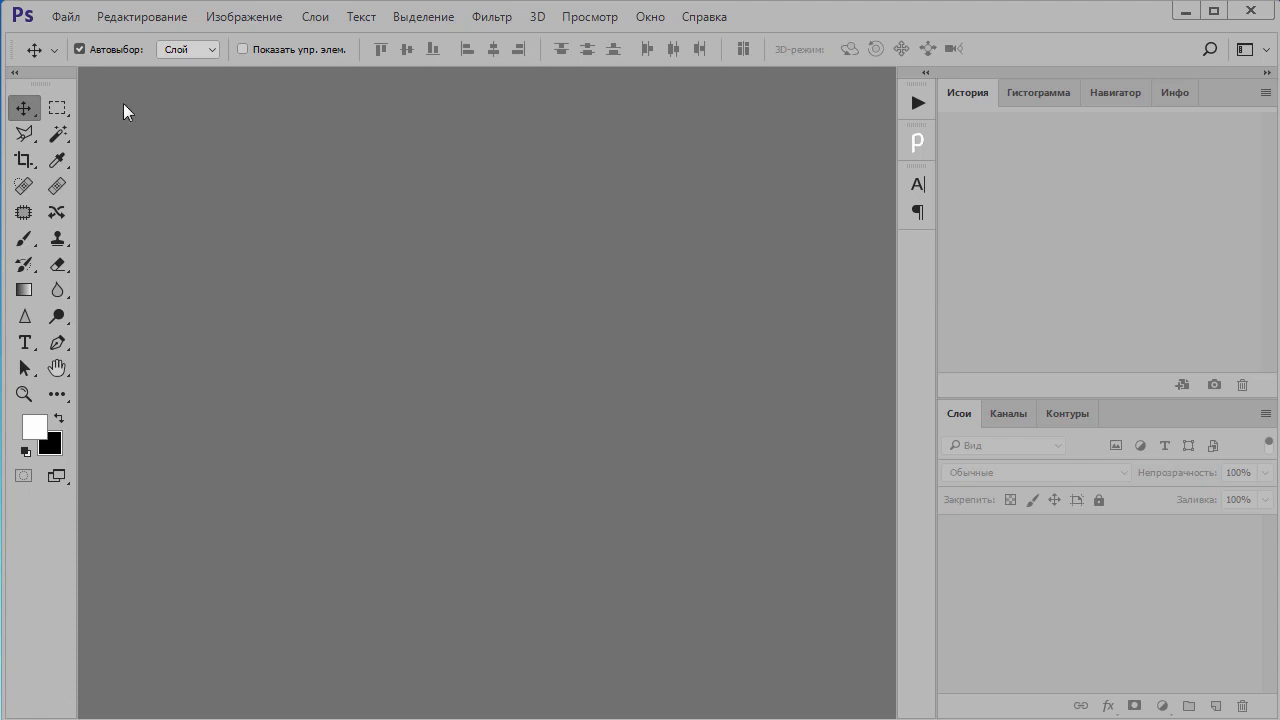
click(68, 18)
click(84, 54)
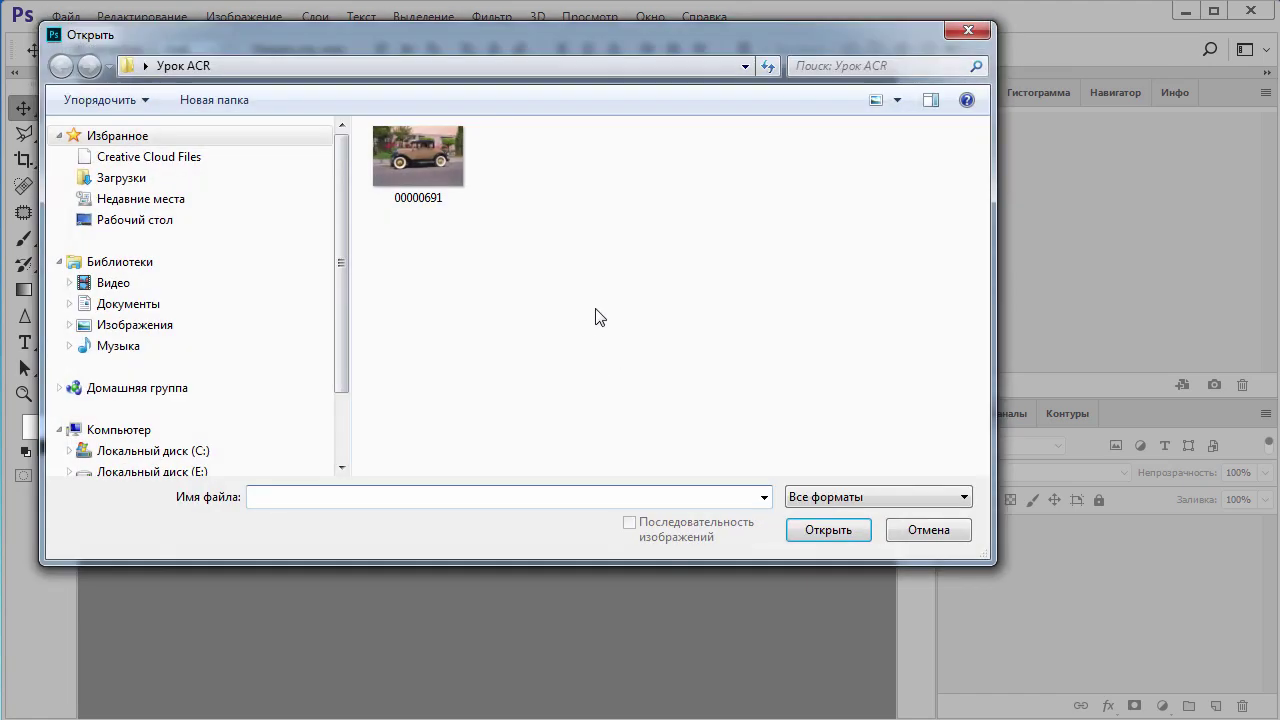
click(421, 162)
click(965, 499)
click(965, 499)
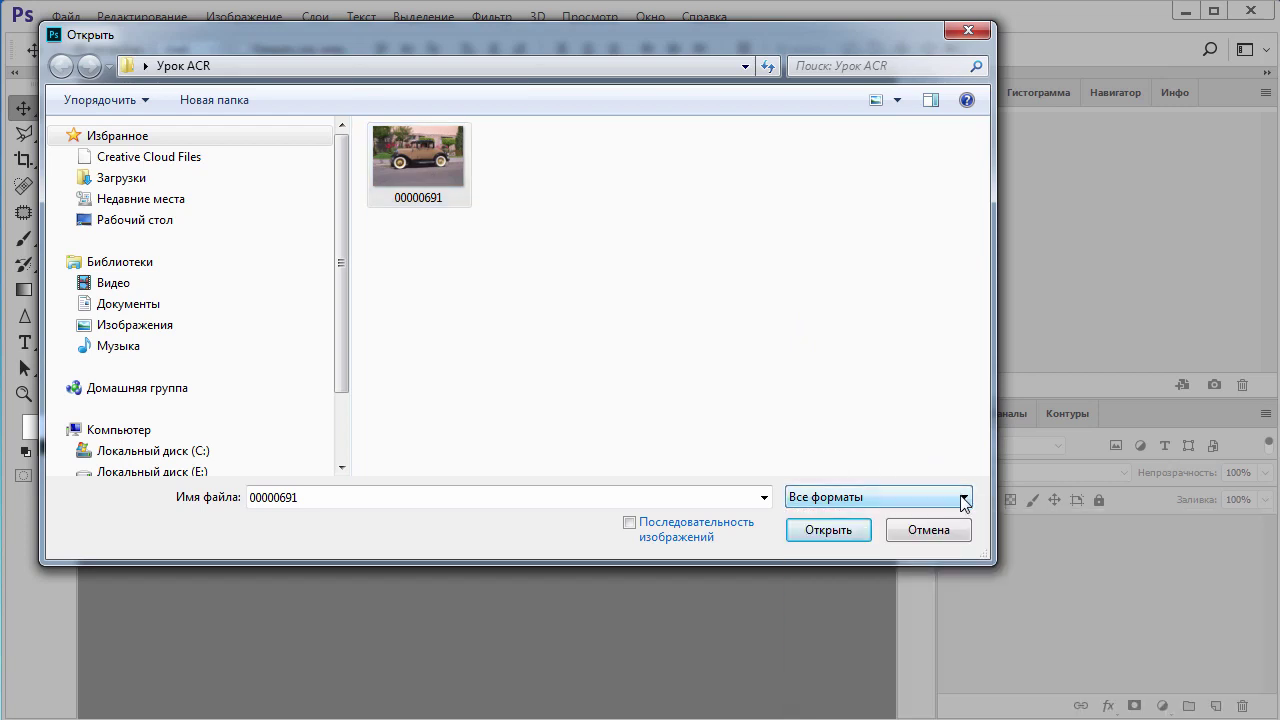
click(823, 531)
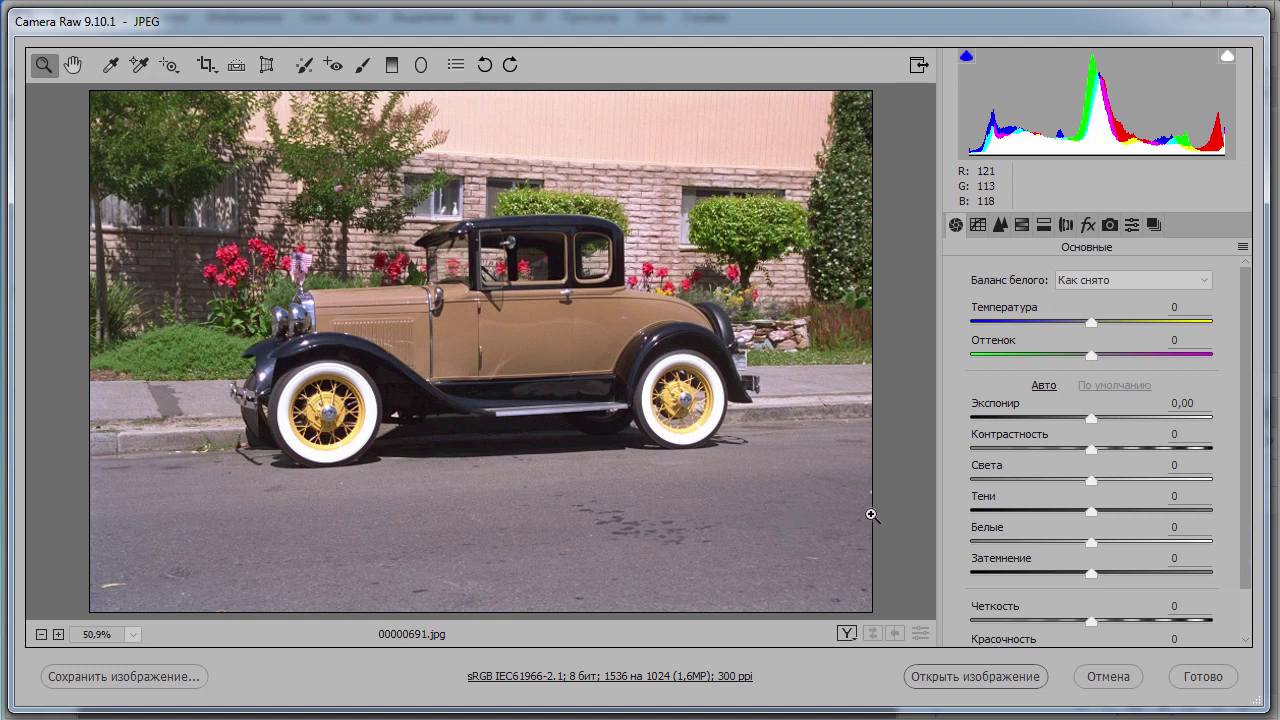
click(1108, 680)
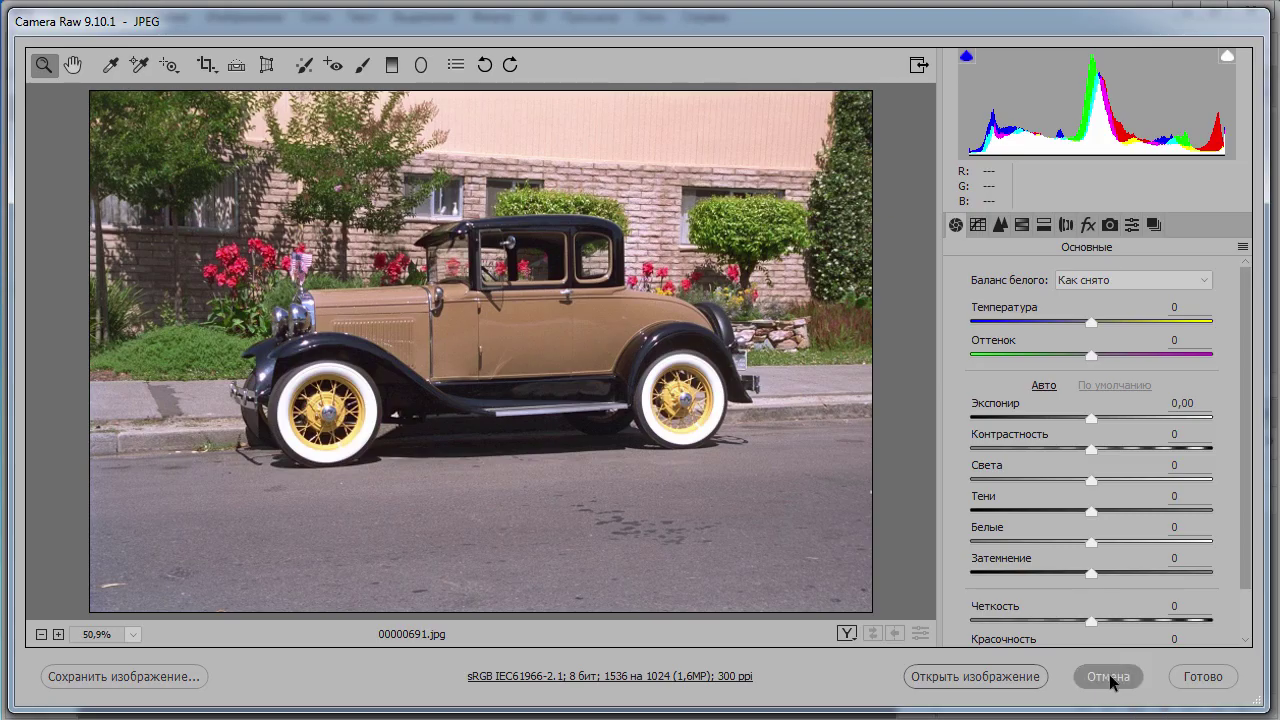
- Open 00000691 using Open As with the JPEG (*.JPG;*.JPEG;*.JPE) format
click(65, 16)
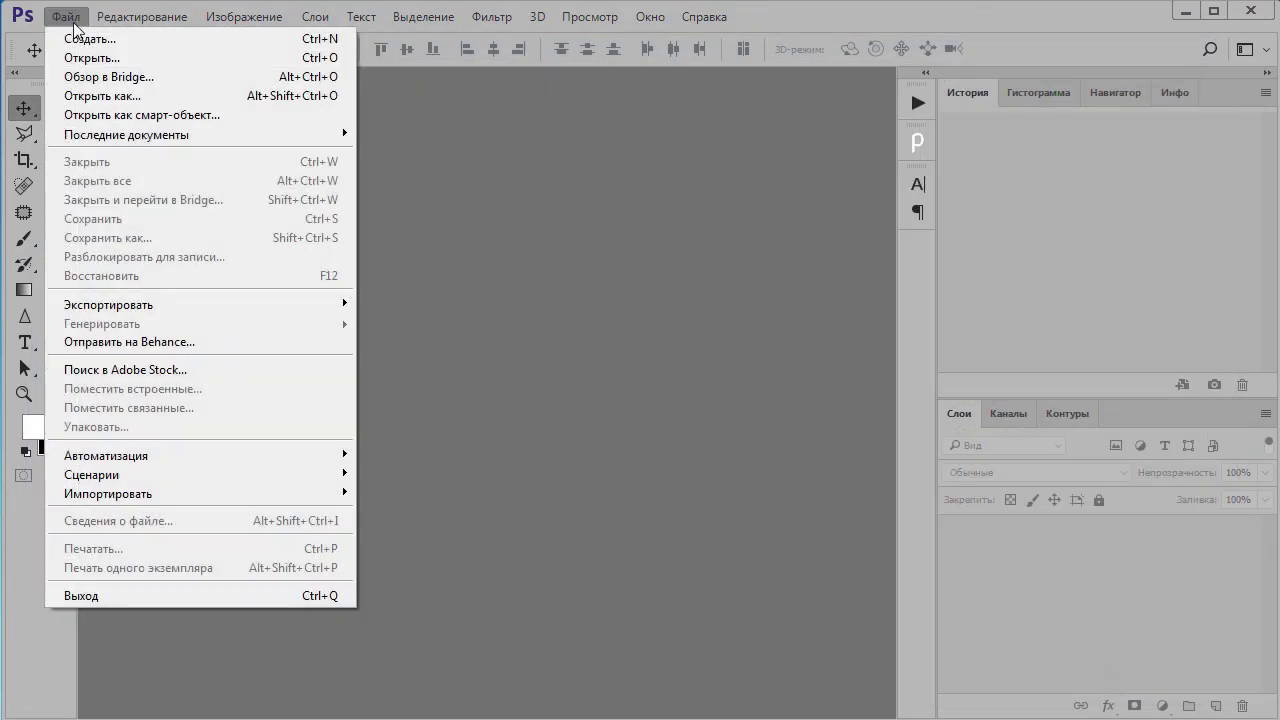
click(95, 91)
click(418, 158)
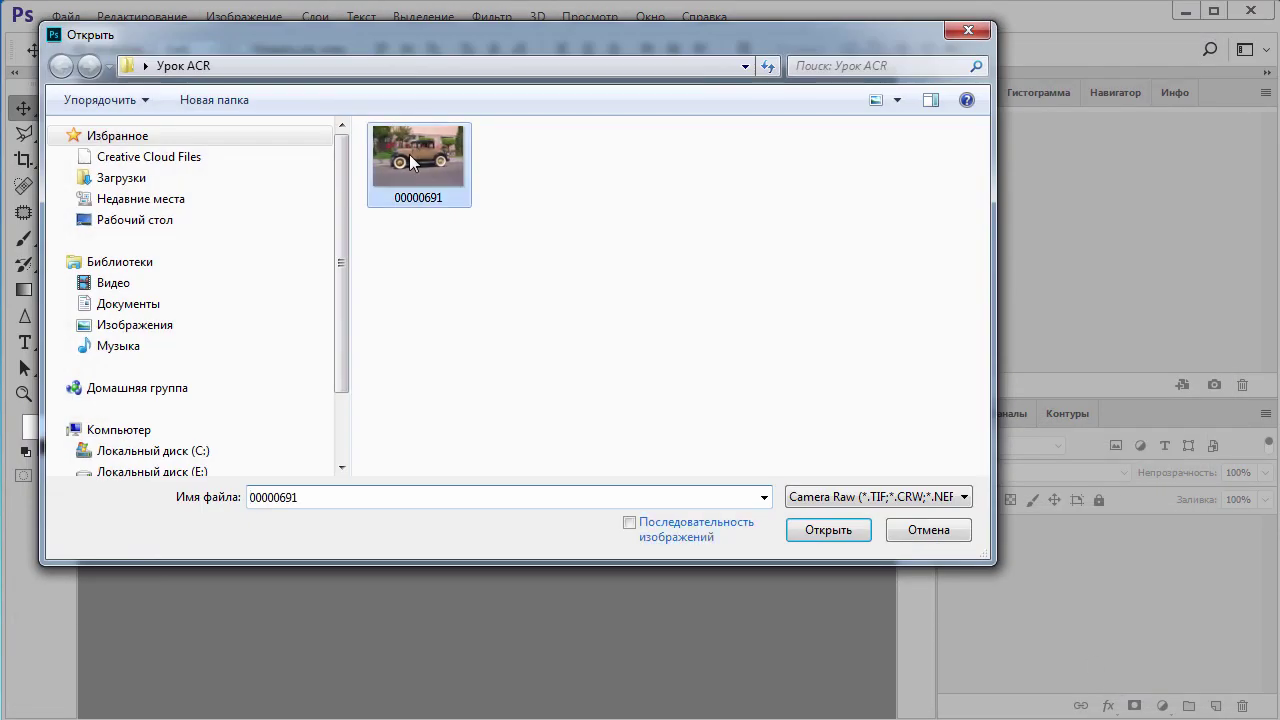
click(947, 497)
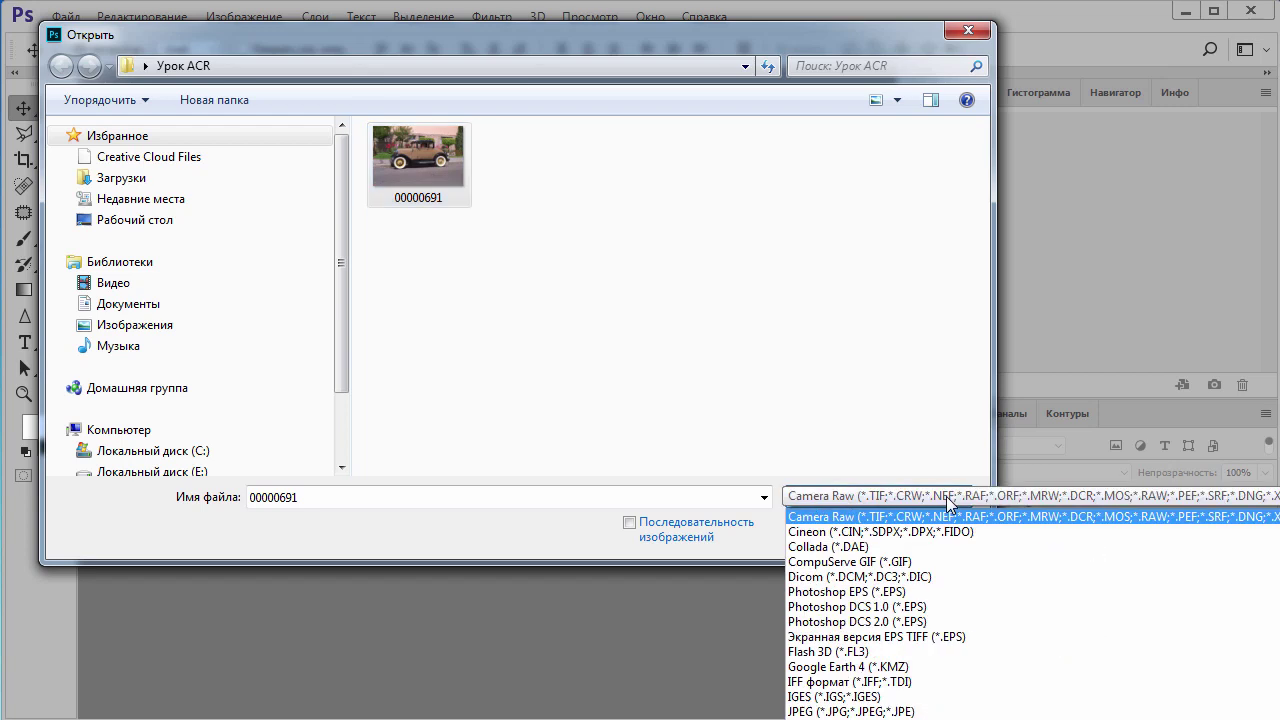
click(830, 712)
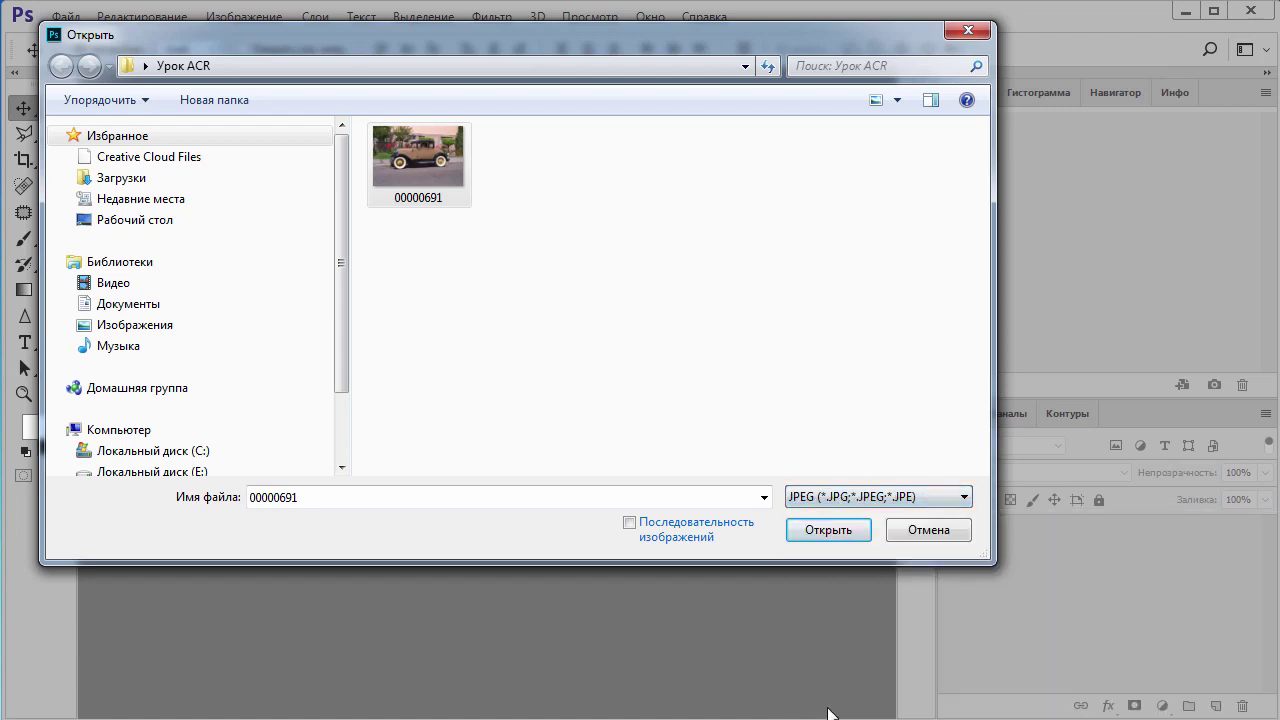
click(827, 531)
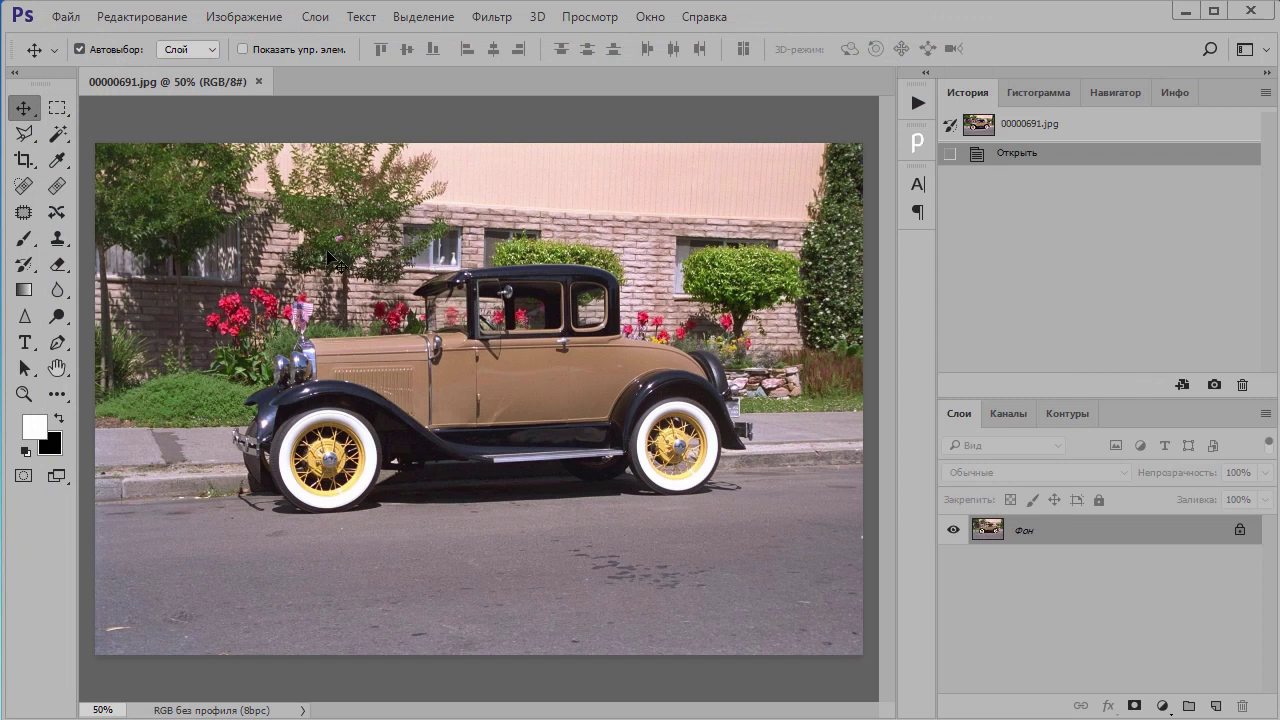
- Close the photo and reopen 00000691 with the regular Open command using "Все форматы"
click(259, 81)
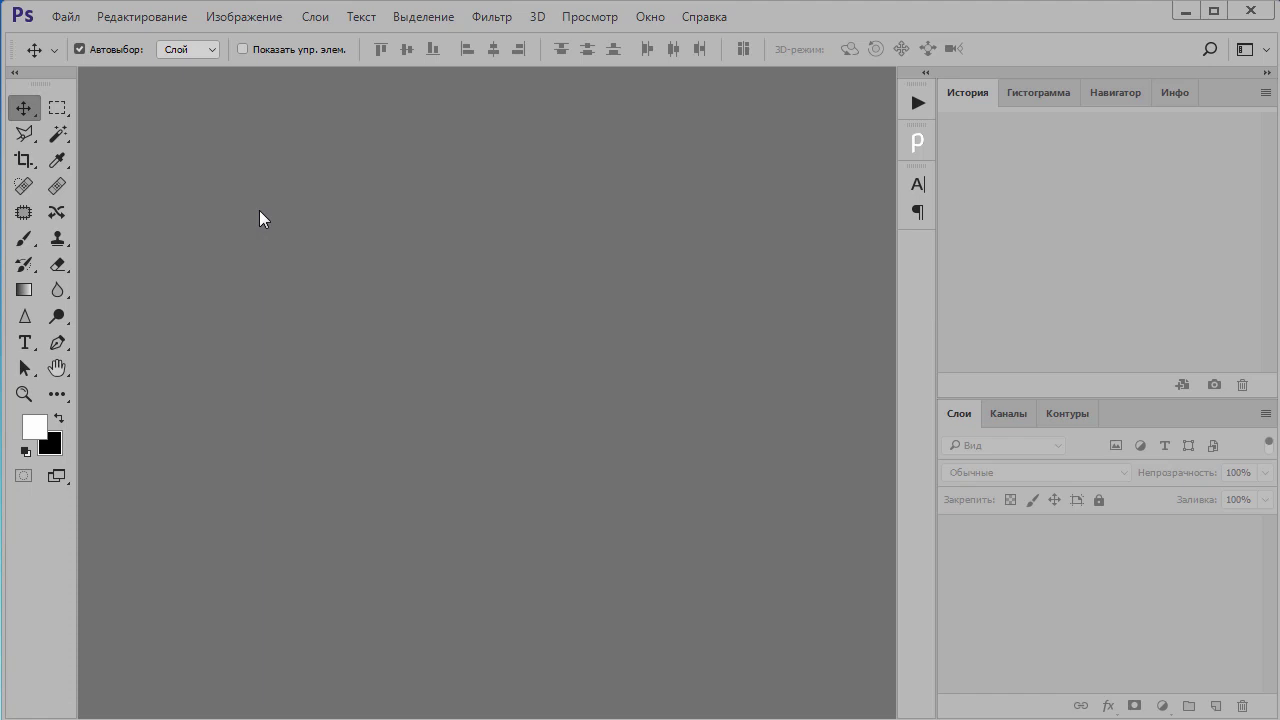
click(66, 17)
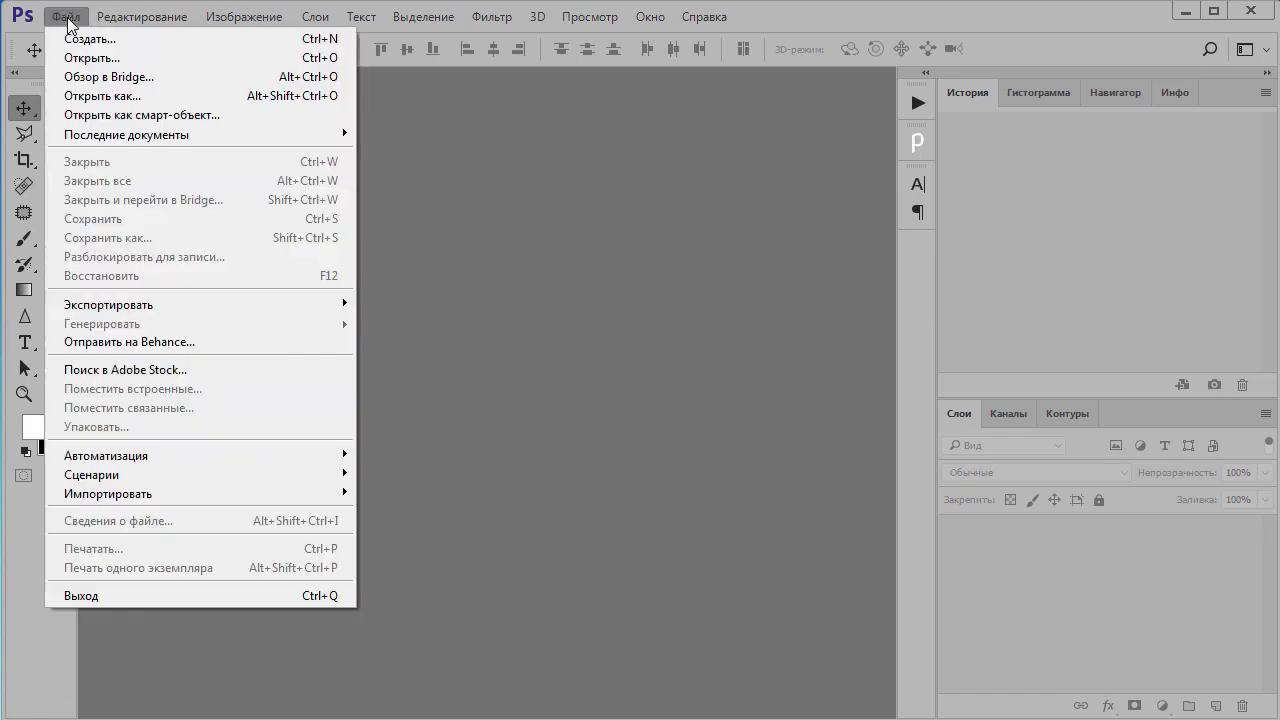
click(87, 58)
click(380, 163)
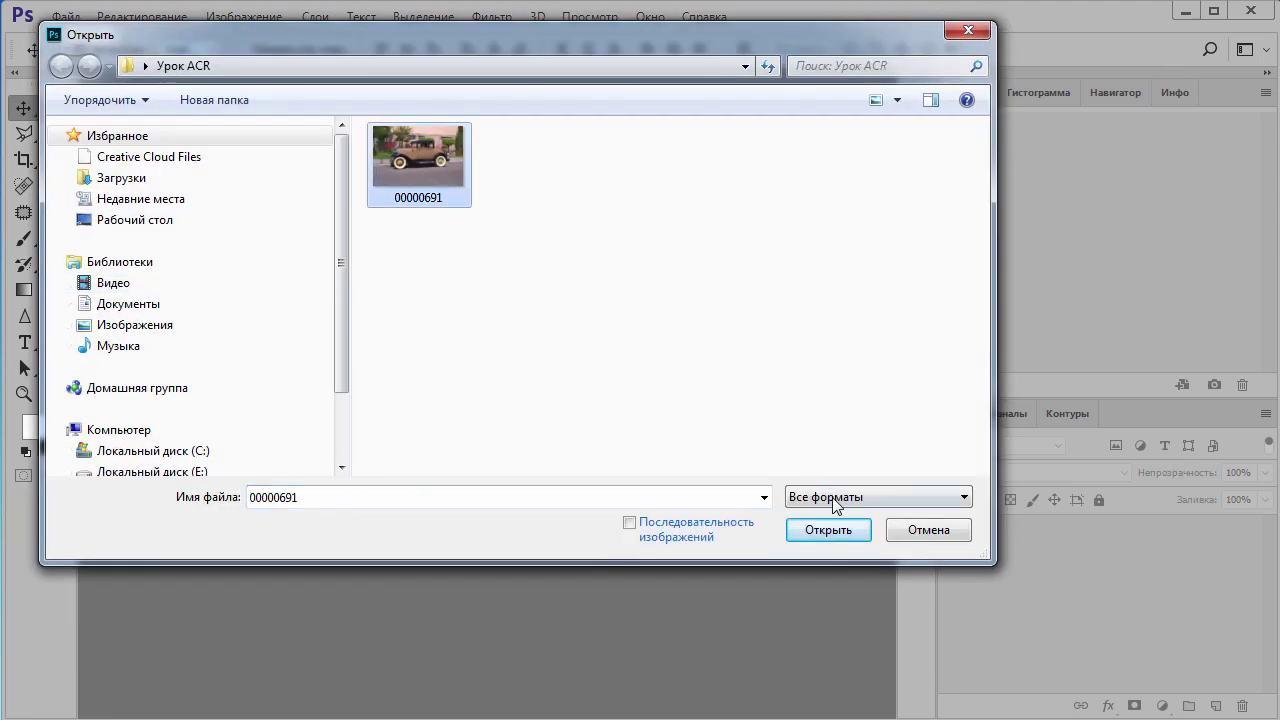
click(829, 532)
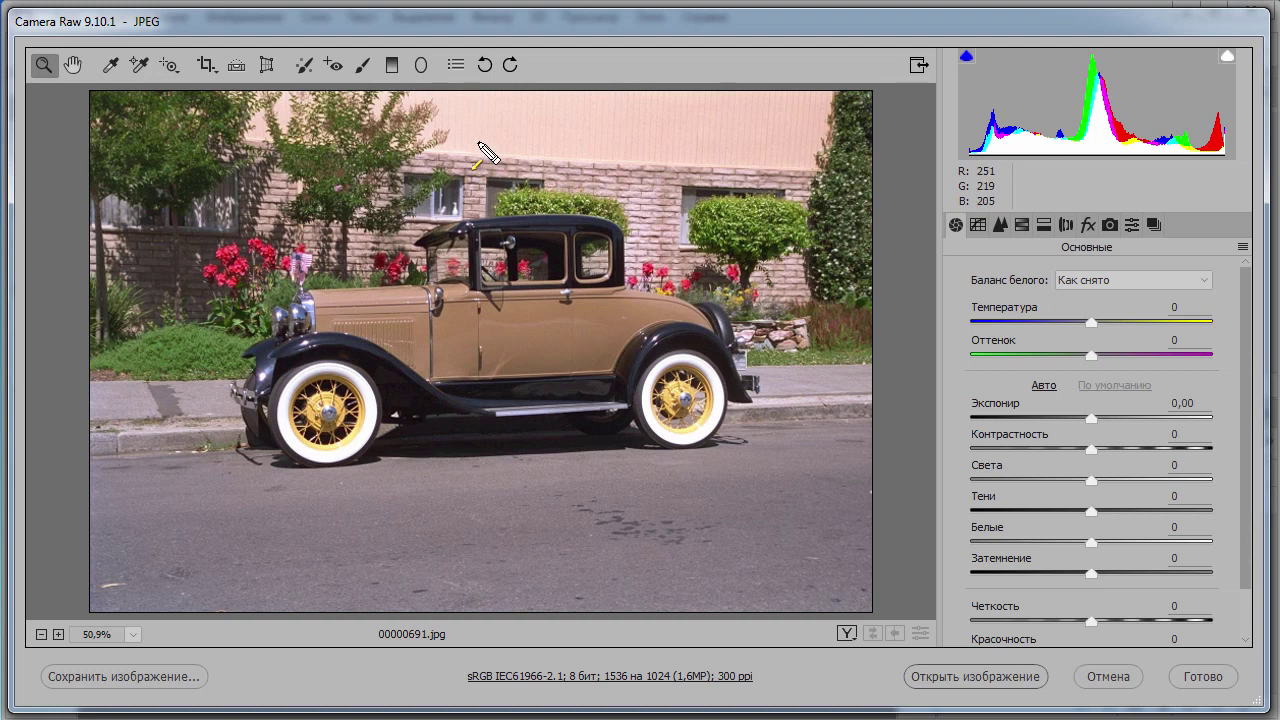
- In the Camera Raw preferences, set JPEG handling to "Отключить поддержку JPEG" and TIFF handling to "Отключить поддержку TIFF", and save the preferences
click(462, 64)
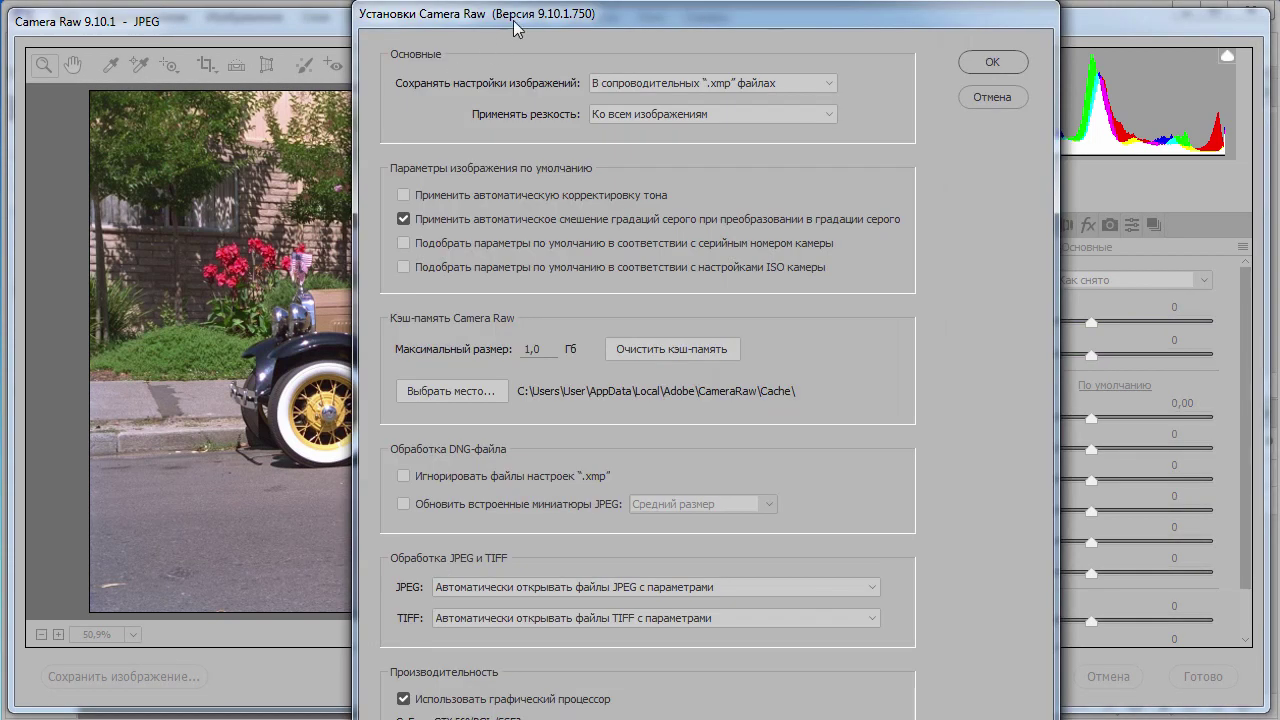
drag(513, 20, 377, 36)
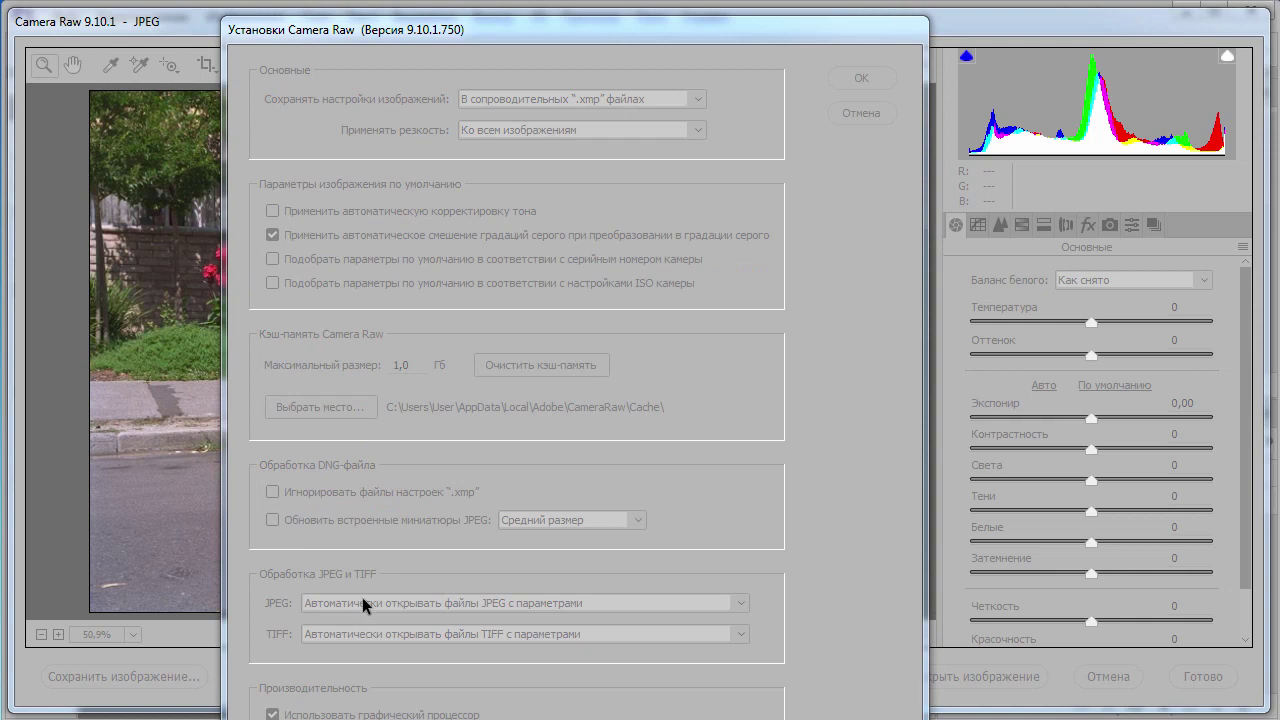
click(738, 606)
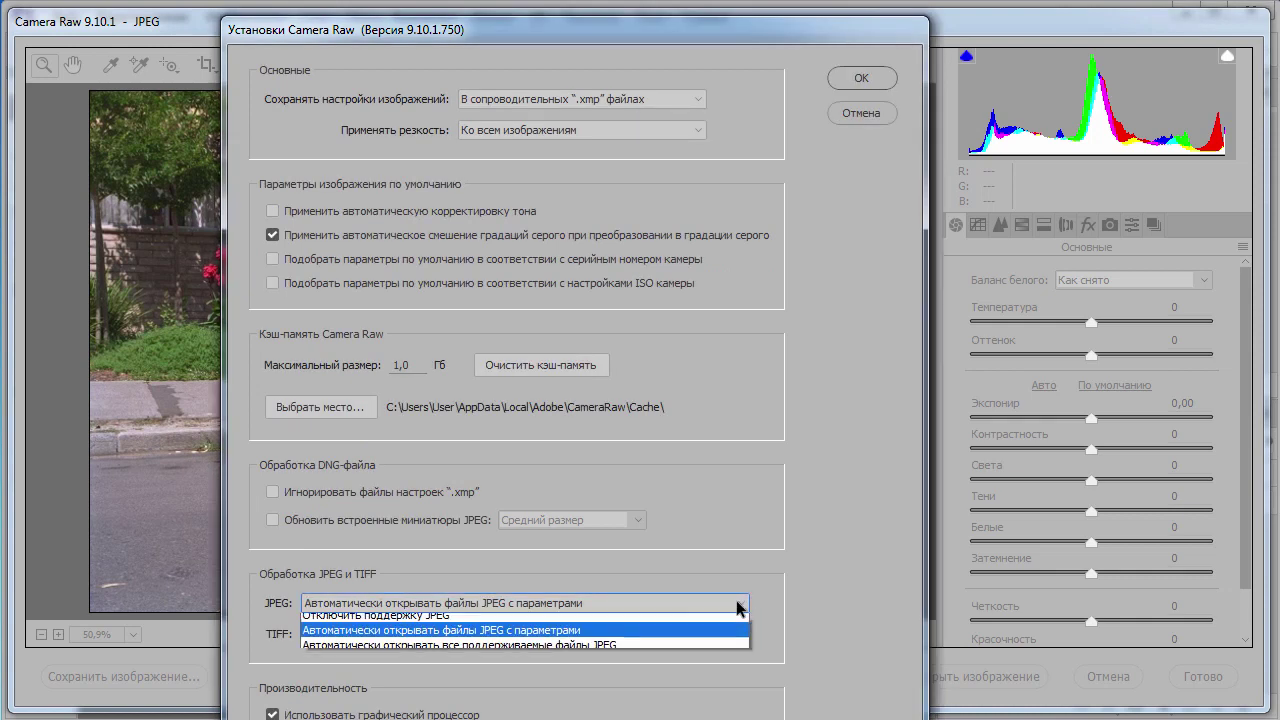
click(436, 622)
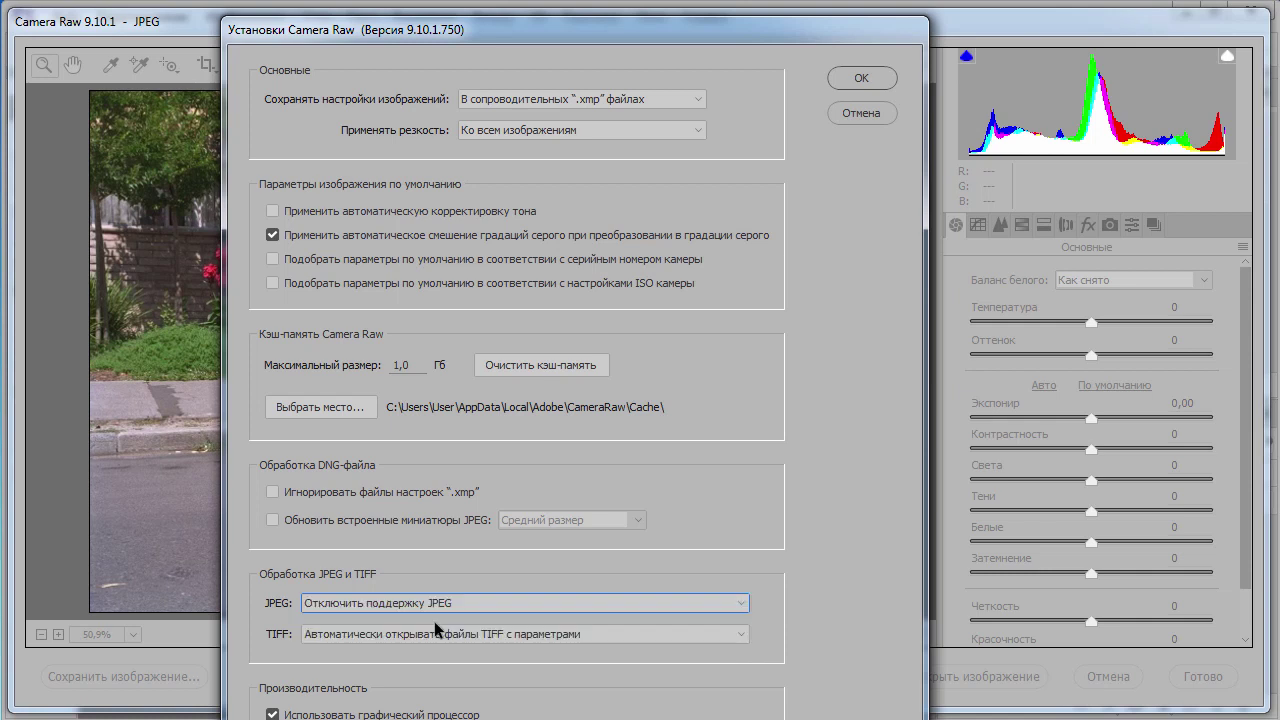
click(530, 632)
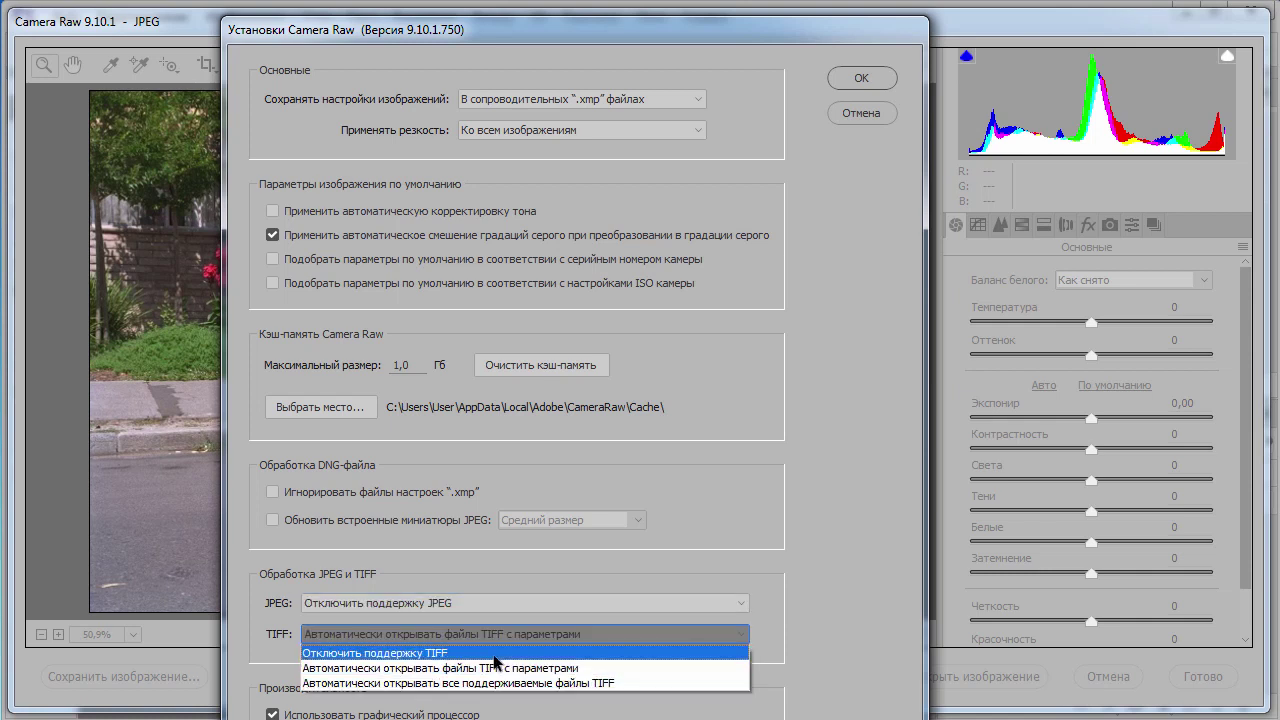
click(493, 654)
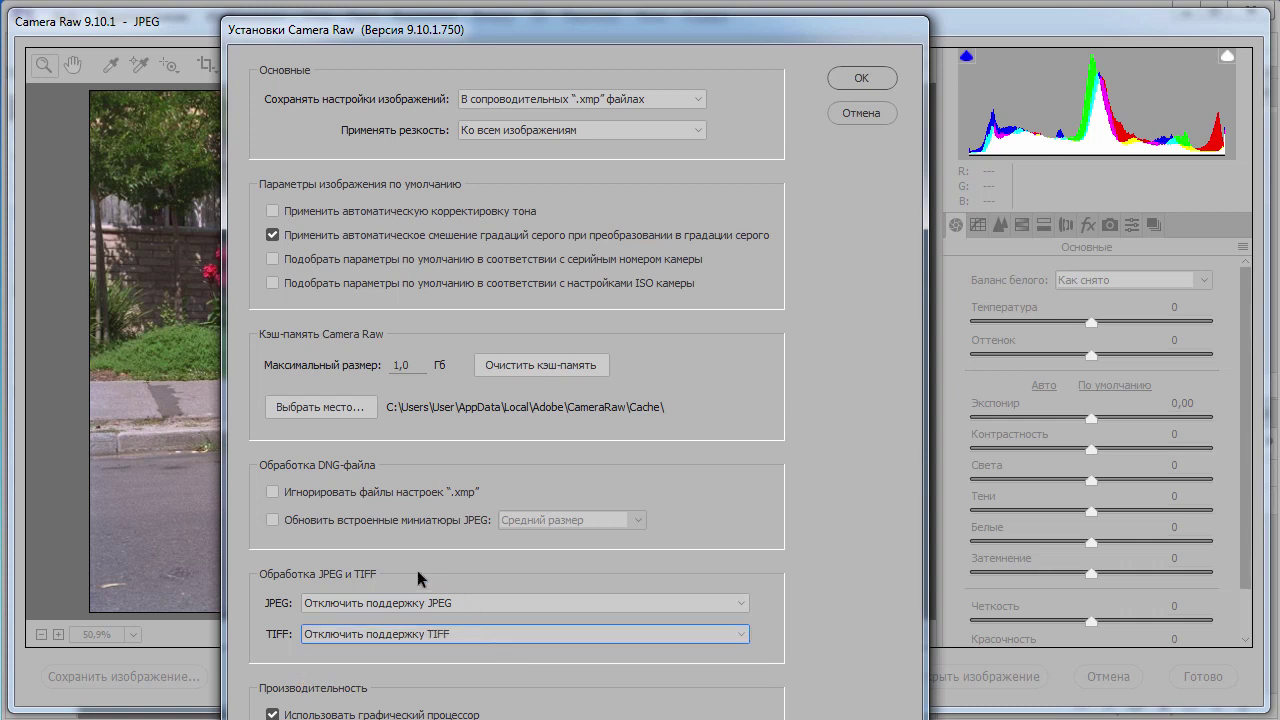
click(862, 77)
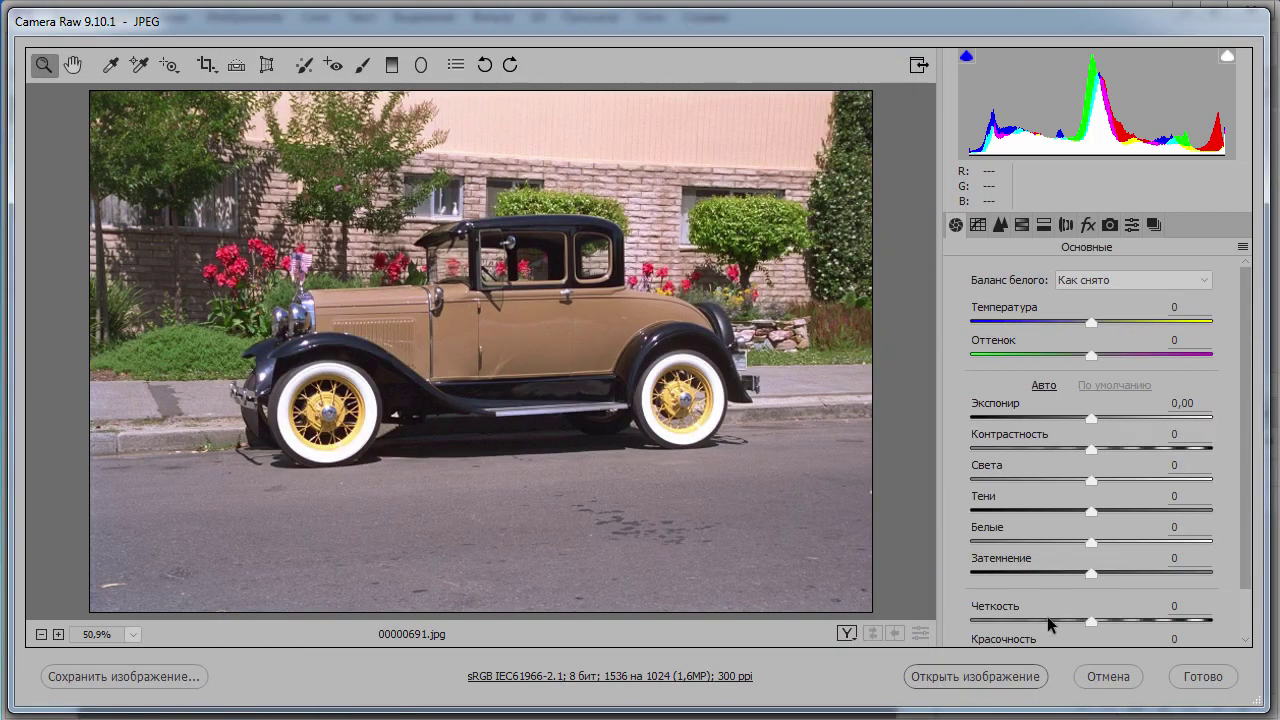
- Cancel out of Camera Raw and reopen 00000691 with the regular Open command using "Все форматы"
click(1108, 676)
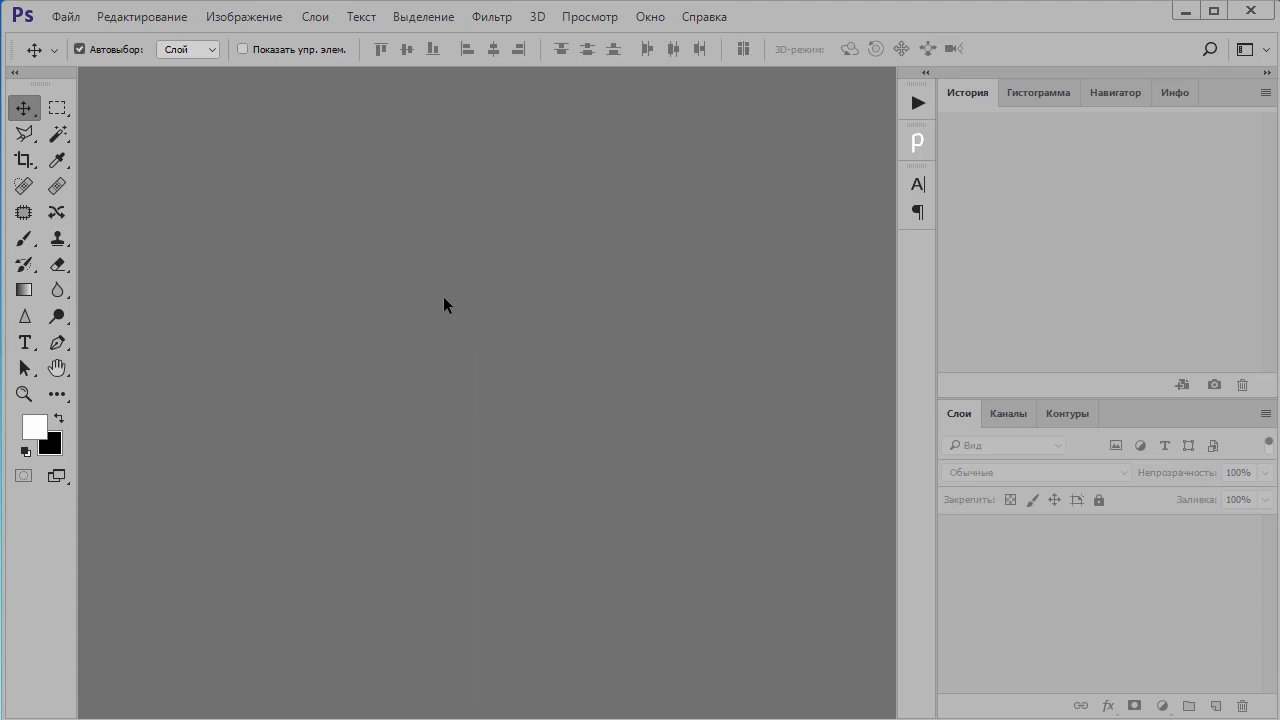
key(ctrl+o)
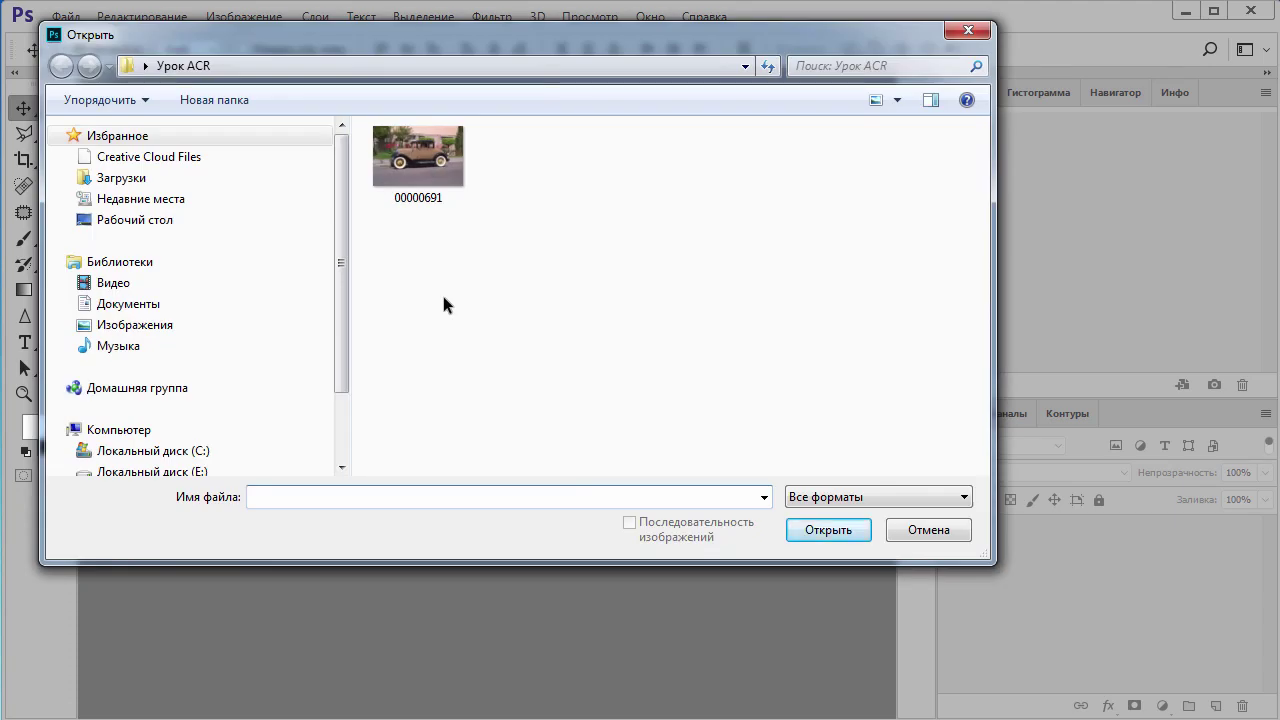
click(412, 160)
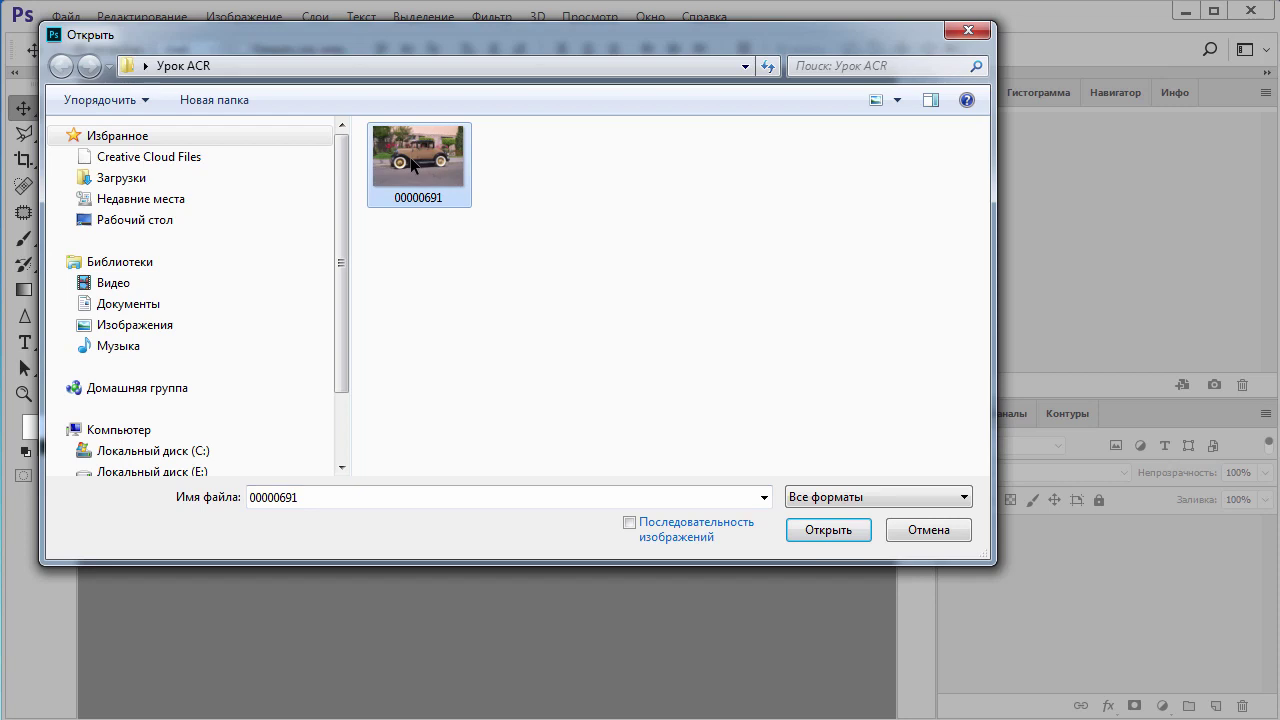
click(823, 530)
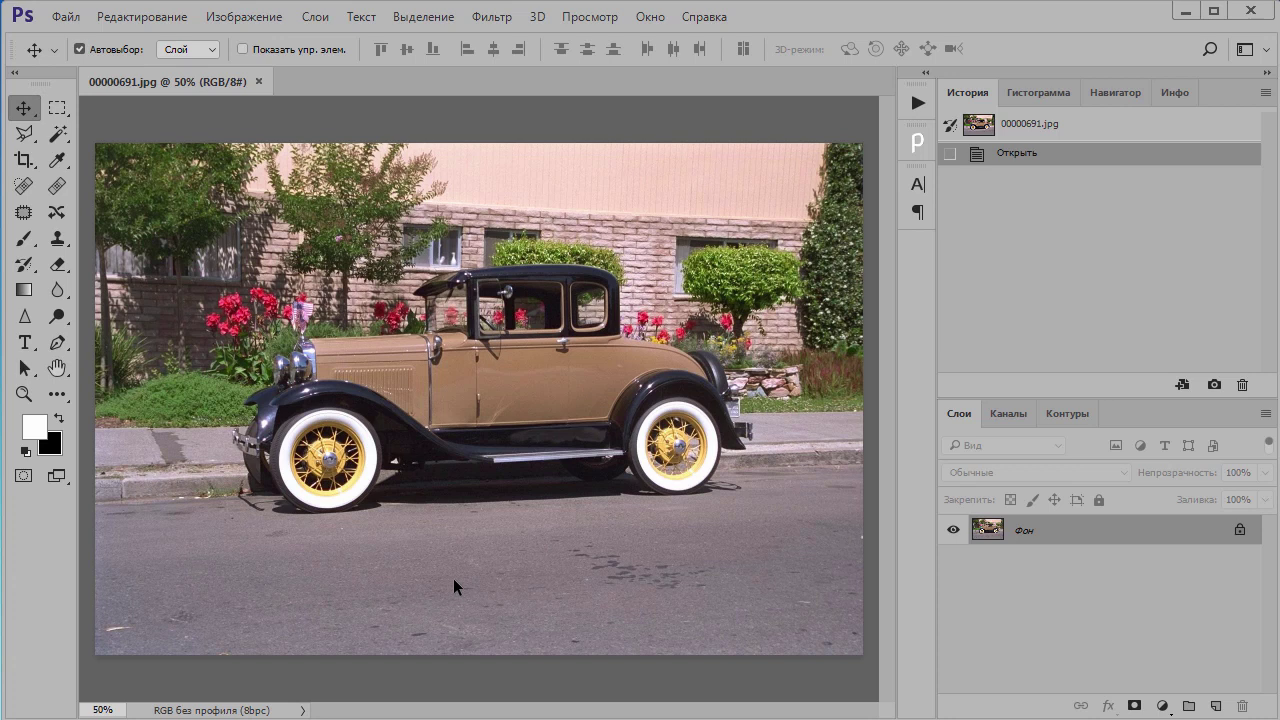
- Close the photo and open 00000691 using Open As with the Camera Raw format
click(258, 81)
click(63, 16)
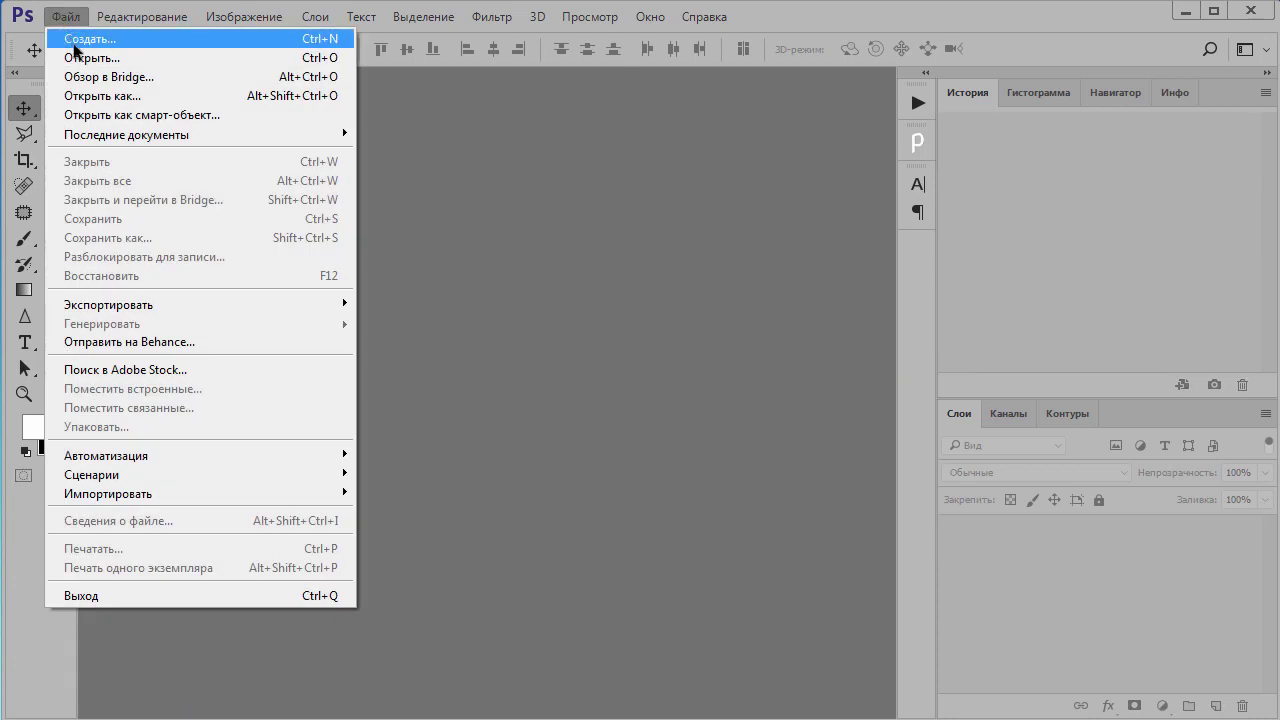
click(90, 96)
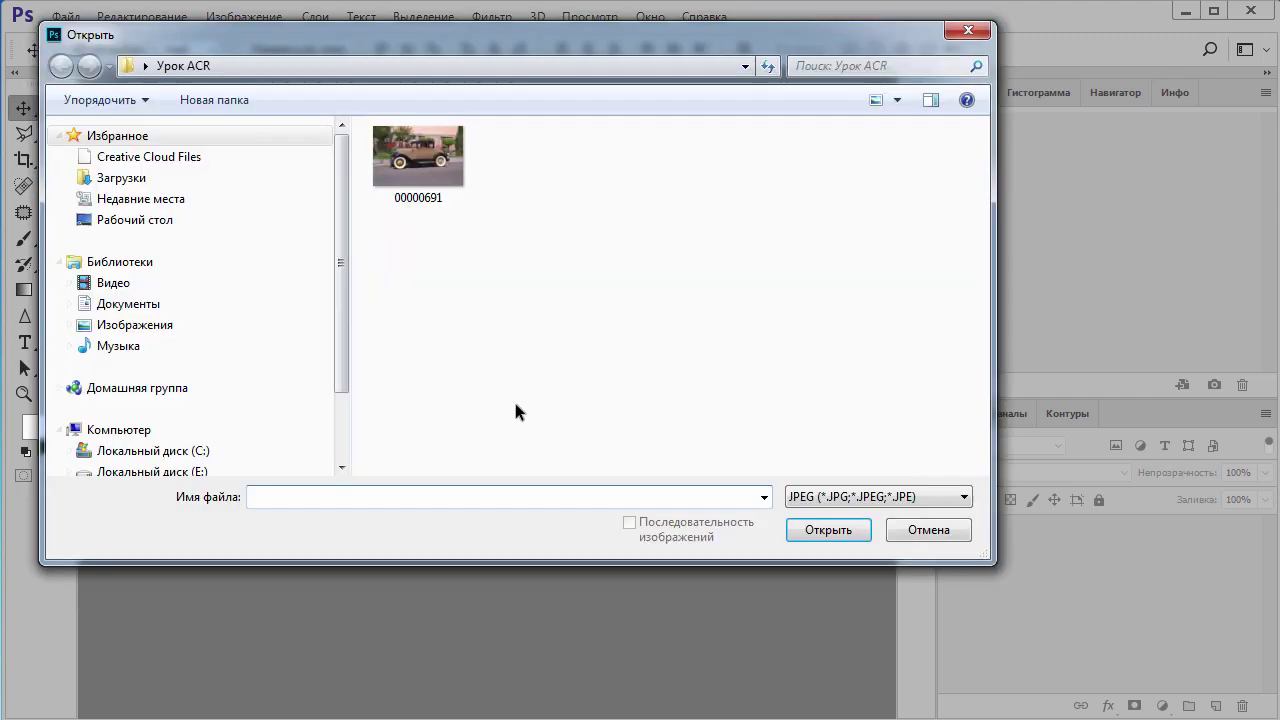
click(462, 182)
click(908, 493)
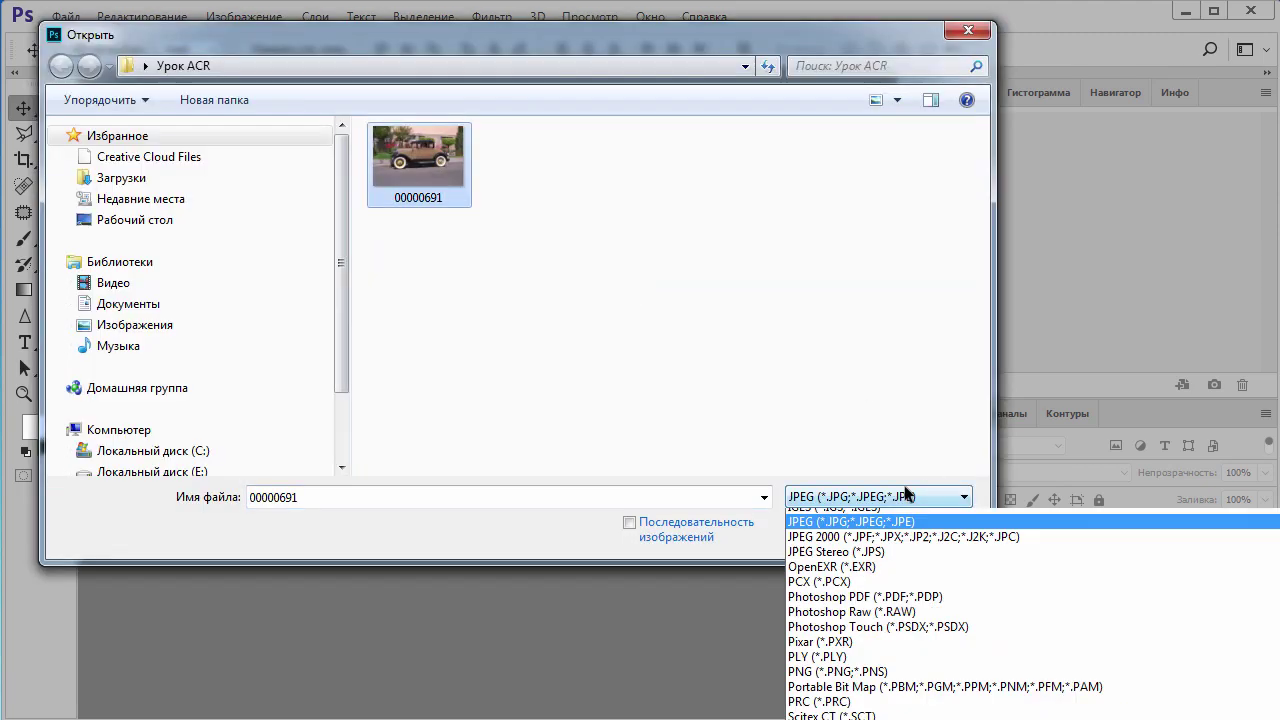
scroll(881, 545, up, 5)
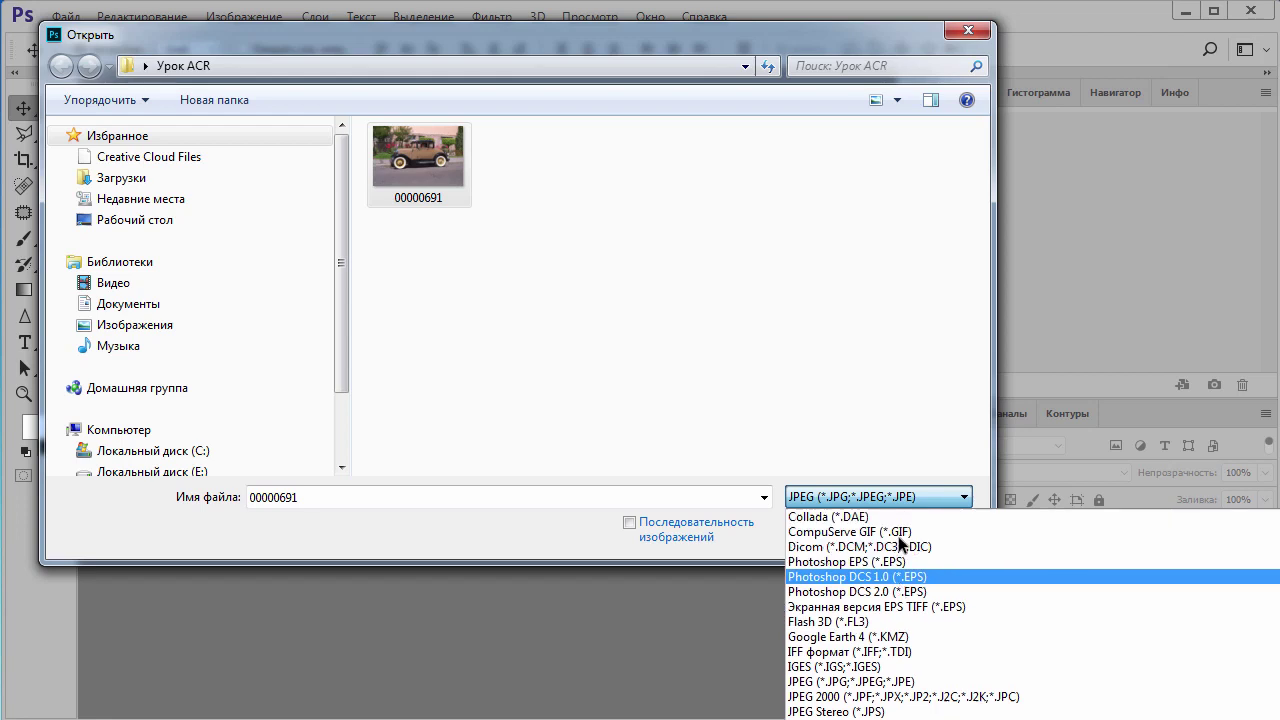
click(852, 576)
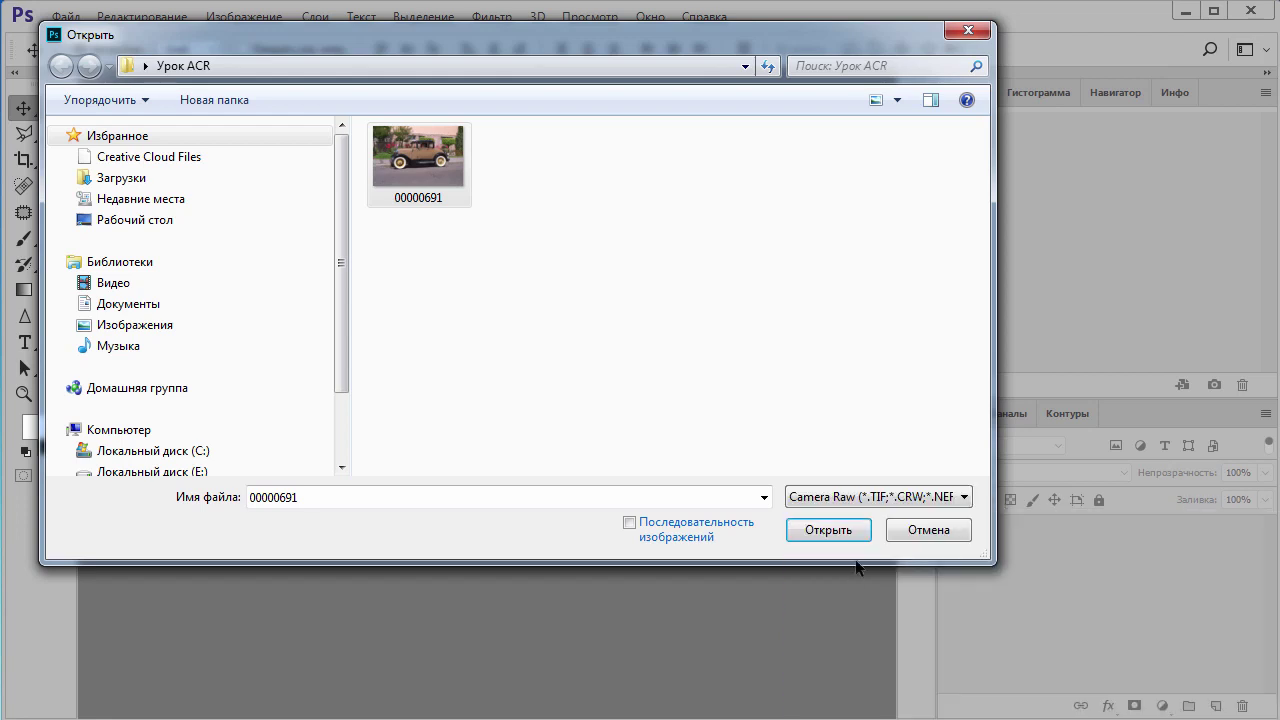
click(831, 528)
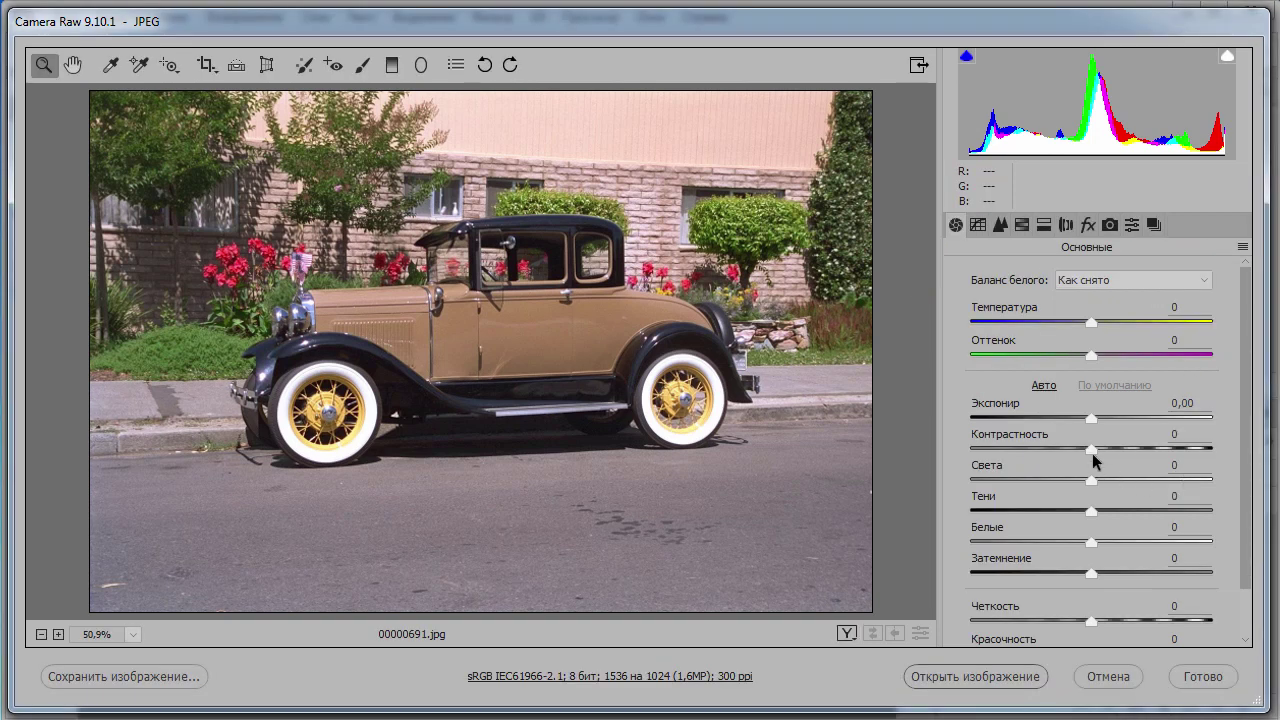
- Set Контрастность, Красочность and Насыщенность to +100 in the basic adjustments to exaggerate the photo's color cast
drag(1250, 398, 1260, 471)
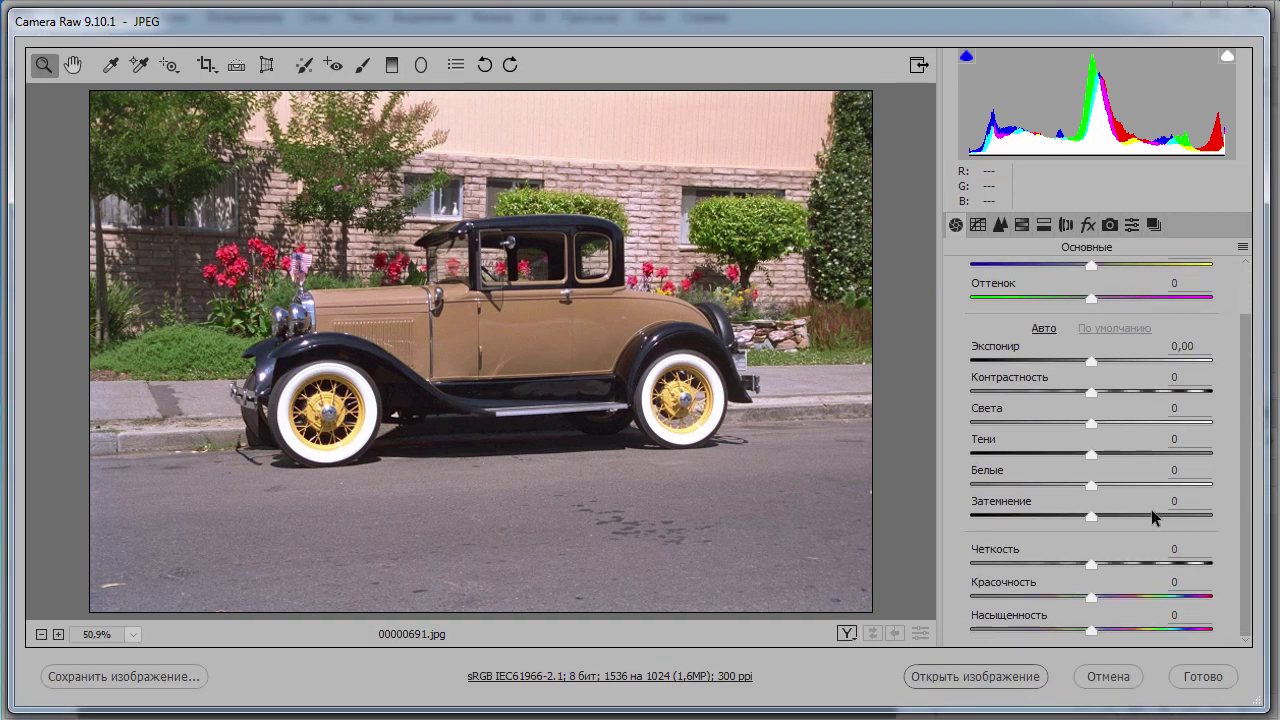
drag(1092, 393, 1237, 394)
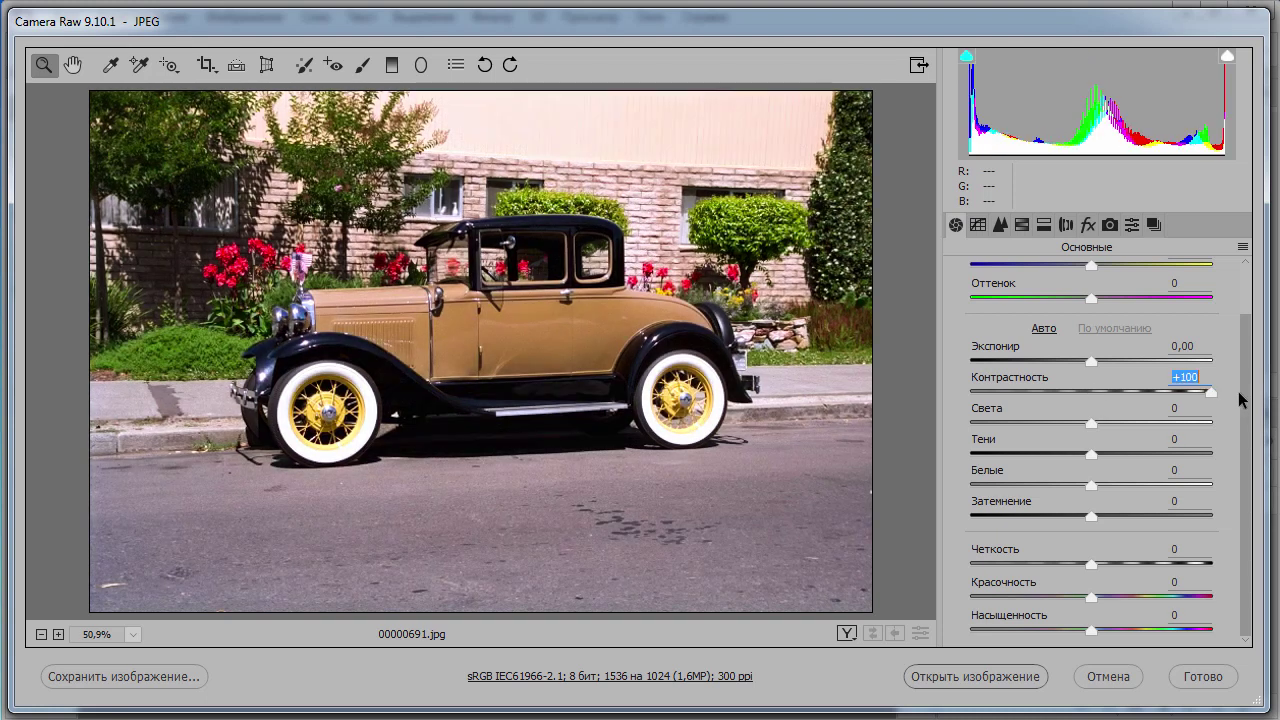
drag(1091, 598, 1230, 598)
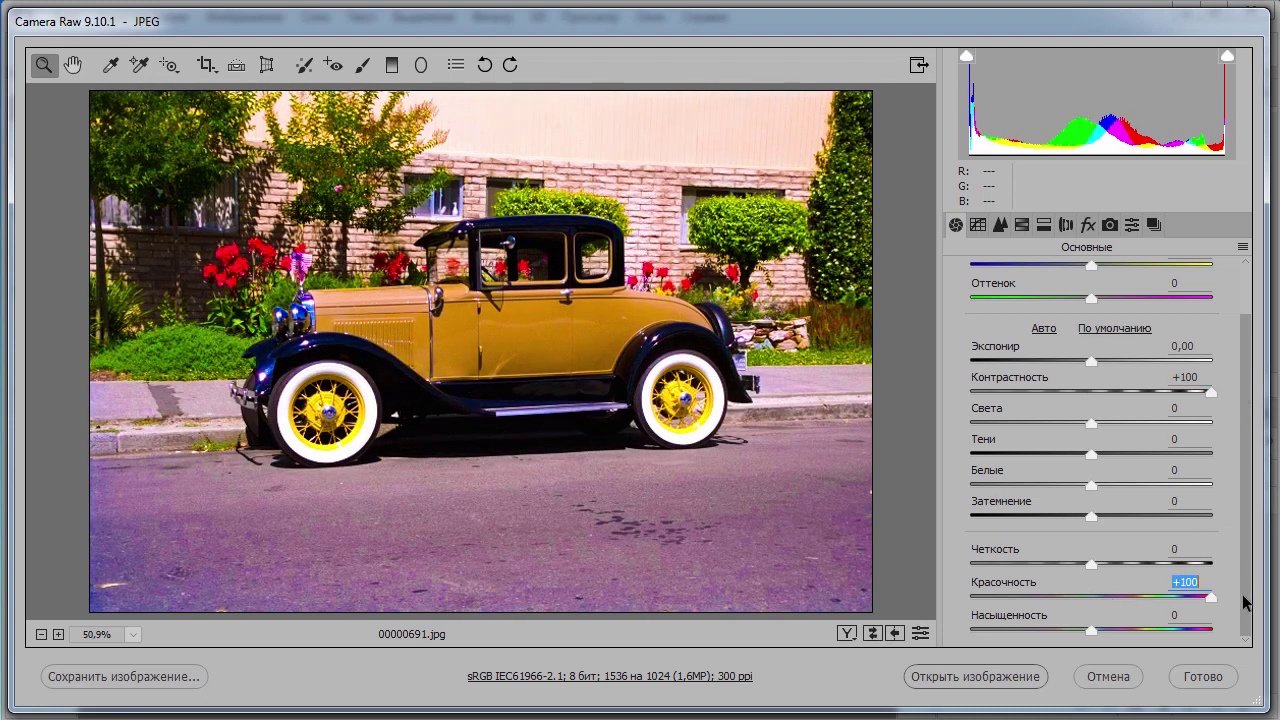
drag(1091, 631, 1234, 631)
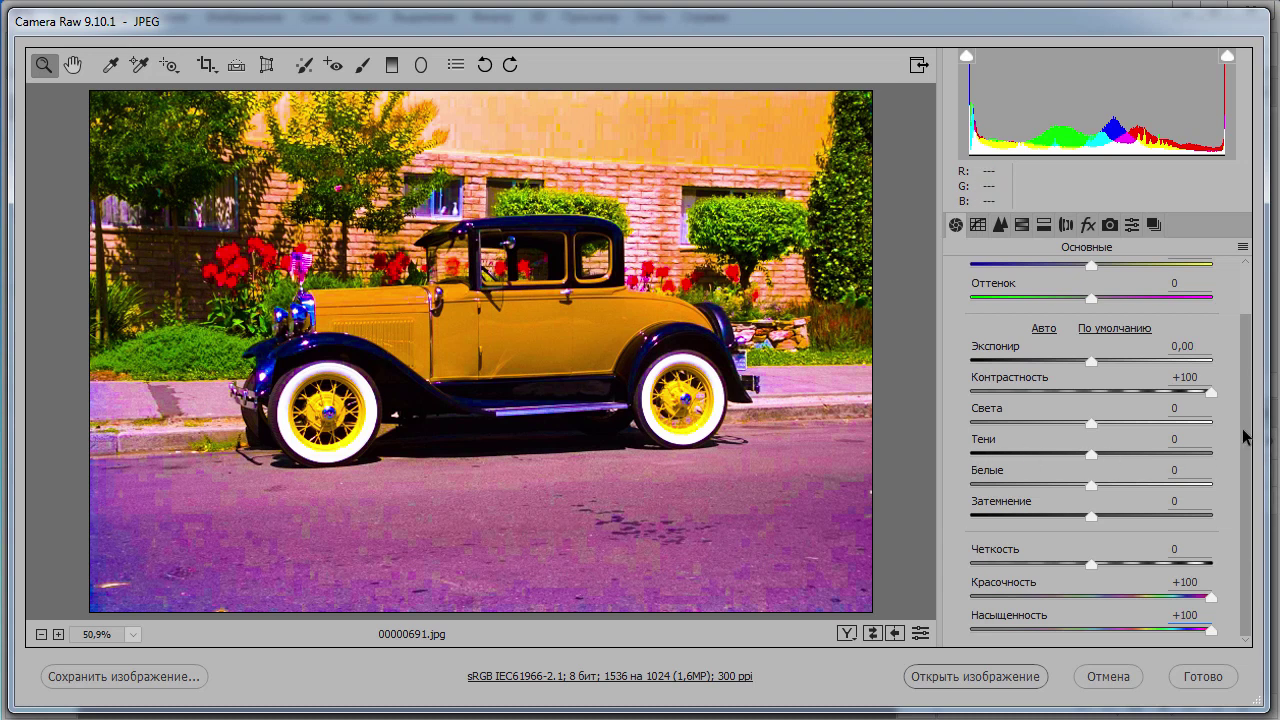
- Correct the color cast on the road by setting Температура to -6 and Оттенок to -19
scroll(1046, 401, up, 2)
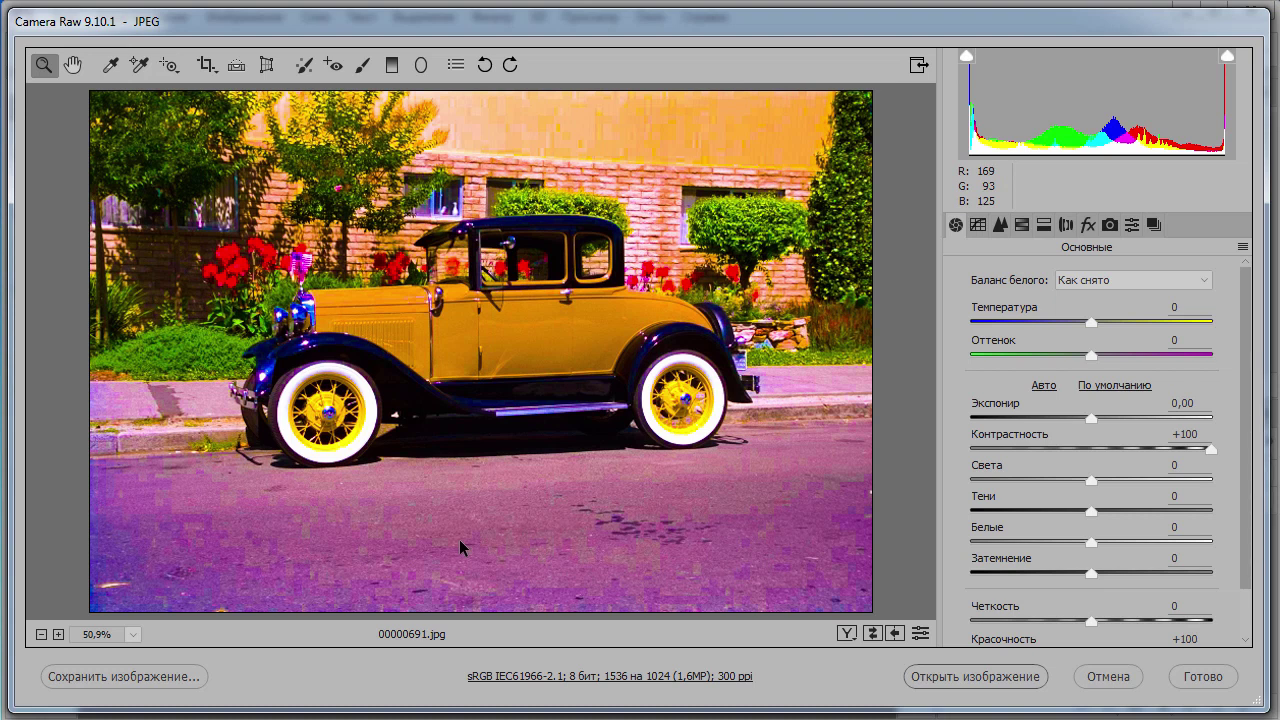
mouse_move(1091, 323)
mouse_down()
mouse_move(1037, 327)
mouse_move(1123, 318)
mouse_move(1071, 324)
mouse_move(1108, 318)
mouse_move(1096, 318)
mouse_up()
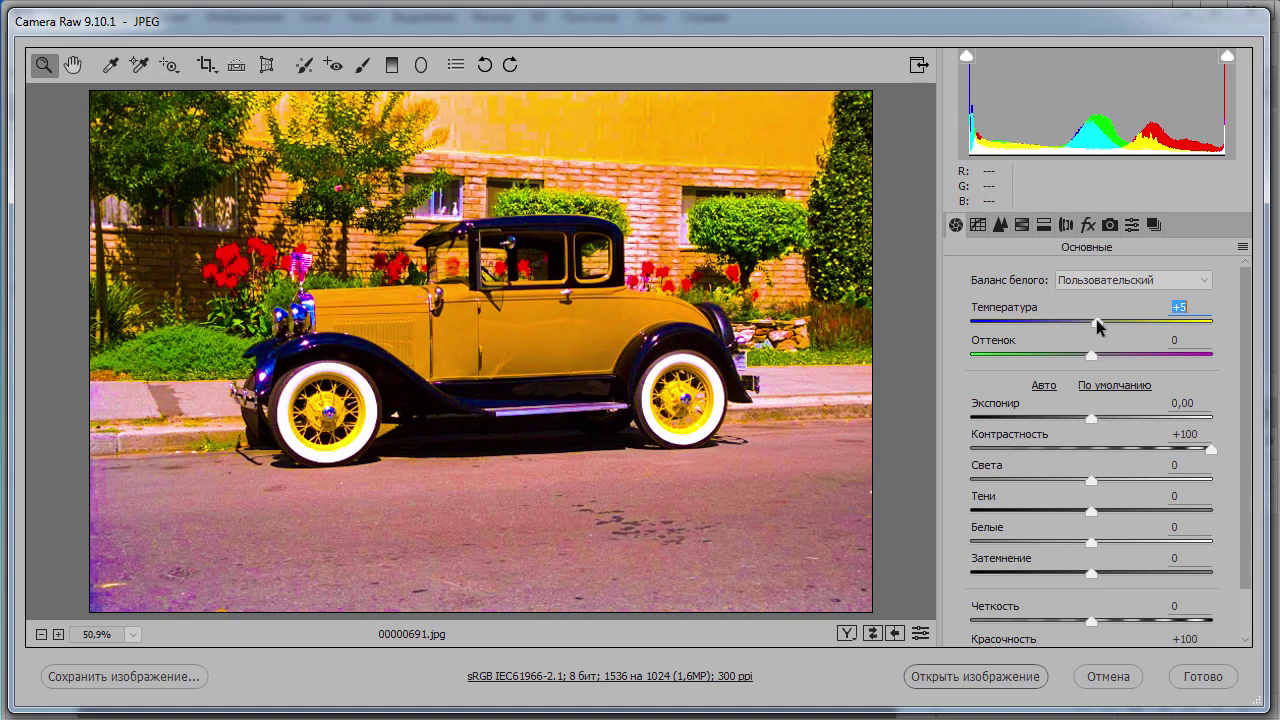
drag(1097, 320, 1083, 324)
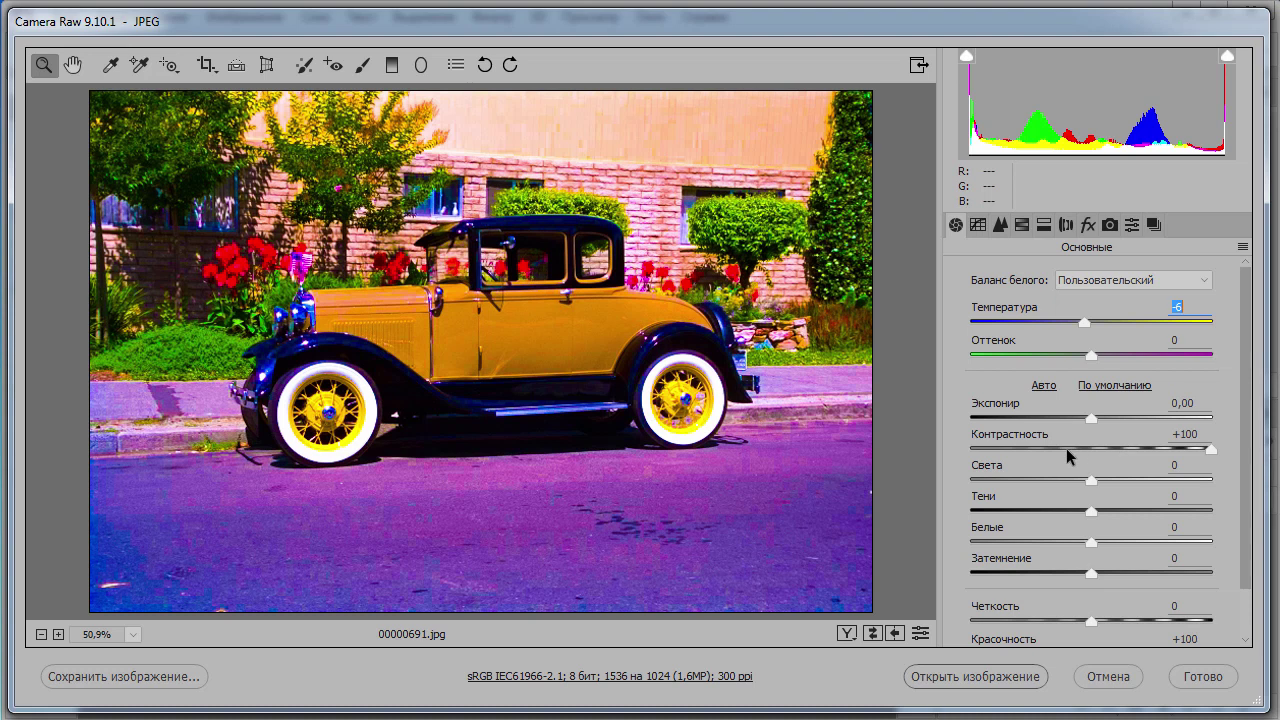
mouse_move(1094, 362)
mouse_down()
mouse_move(1040, 370)
mouse_move(1148, 366)
mouse_move(1046, 377)
mouse_move(1099, 370)
mouse_move(1069, 367)
mouse_up()
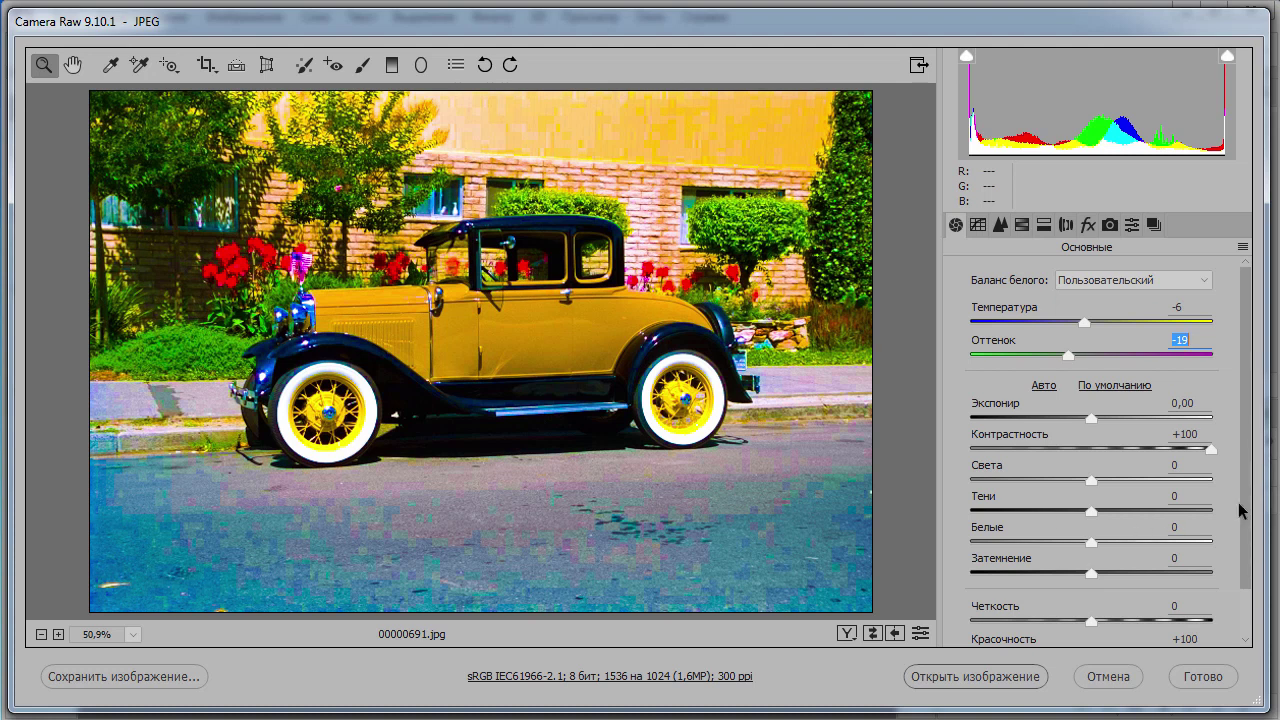
- Reset Контрастность, Красочность and Насыщенность to 0, keeping the white balance correction
drag(1249, 460, 1244, 520)
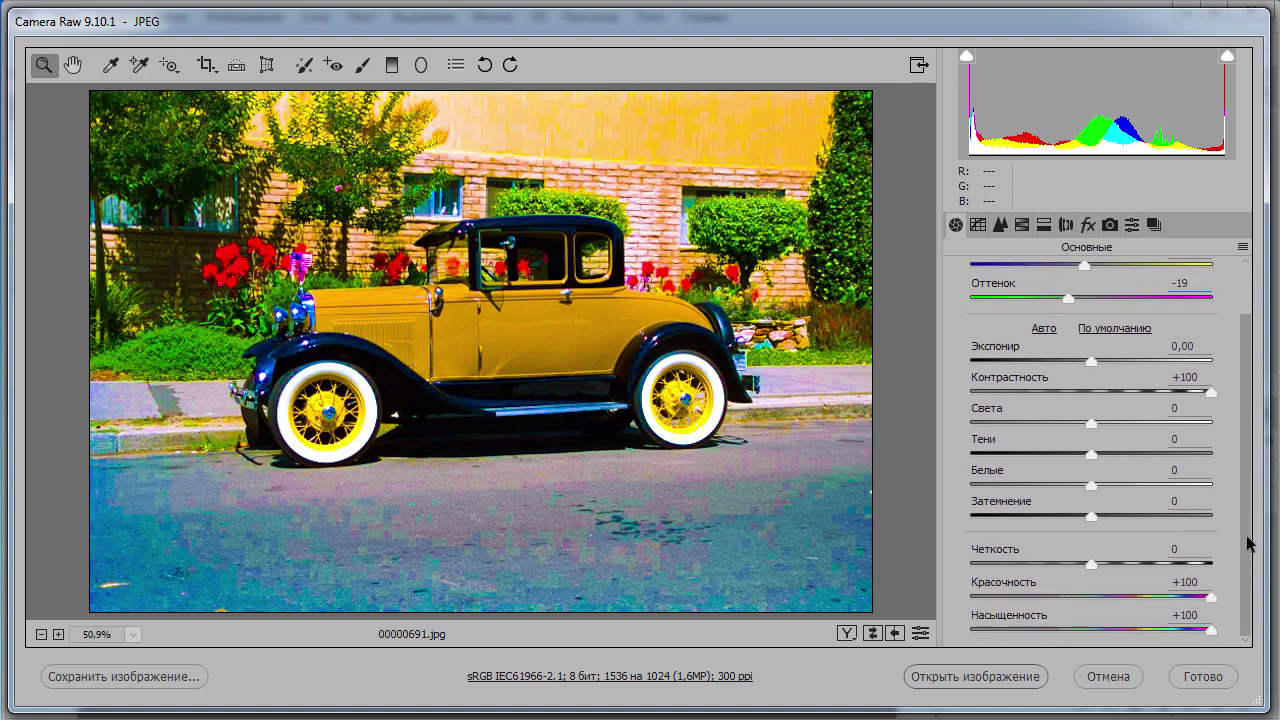
double_click(1211, 391)
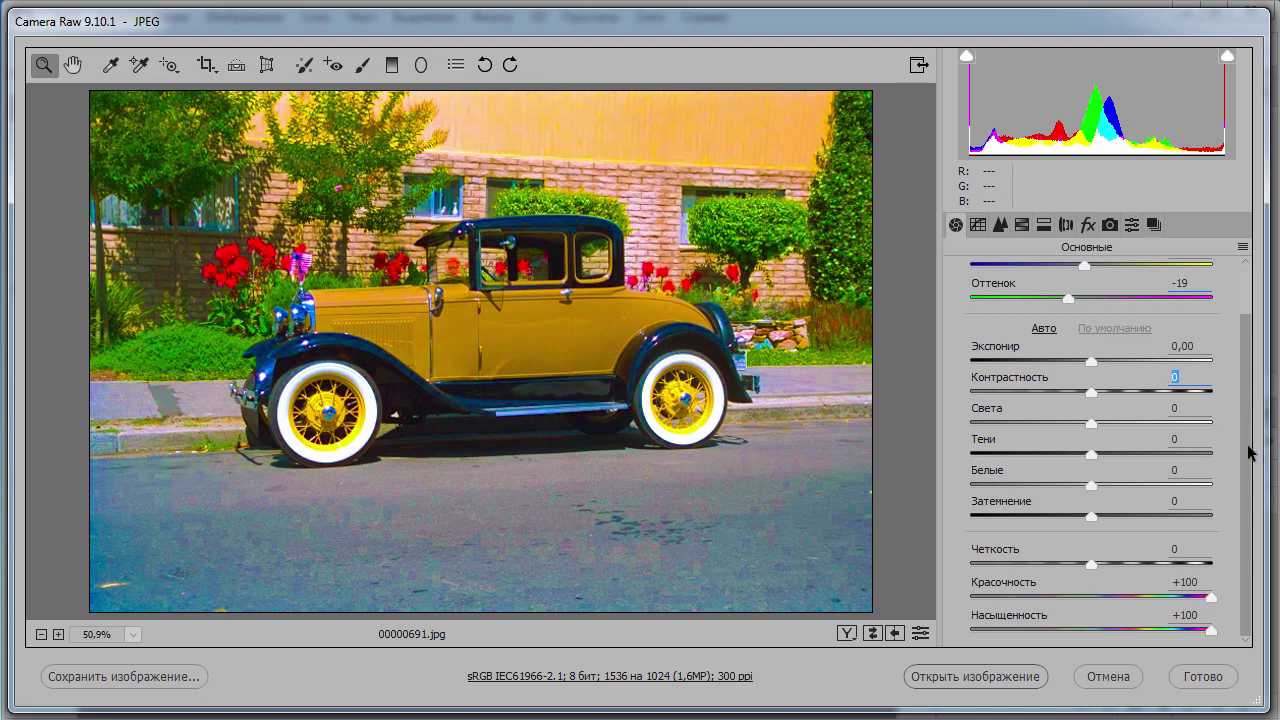
double_click(1211, 597)
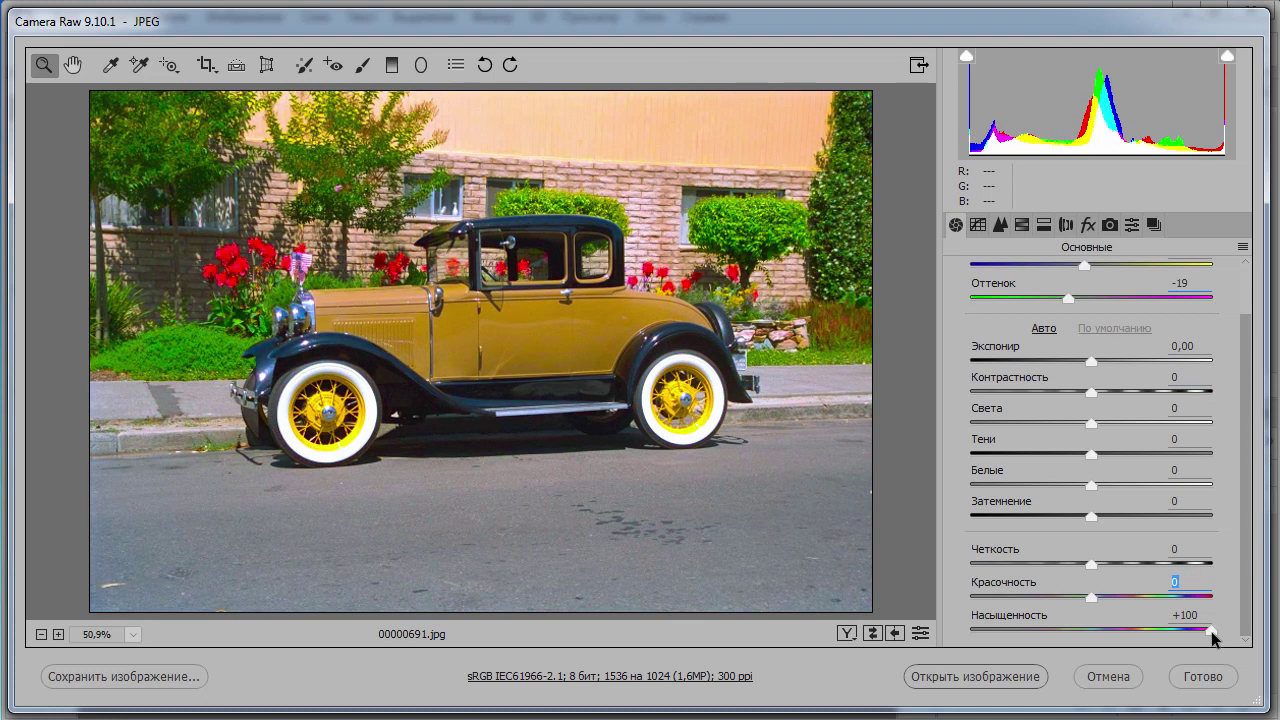
double_click(1212, 631)
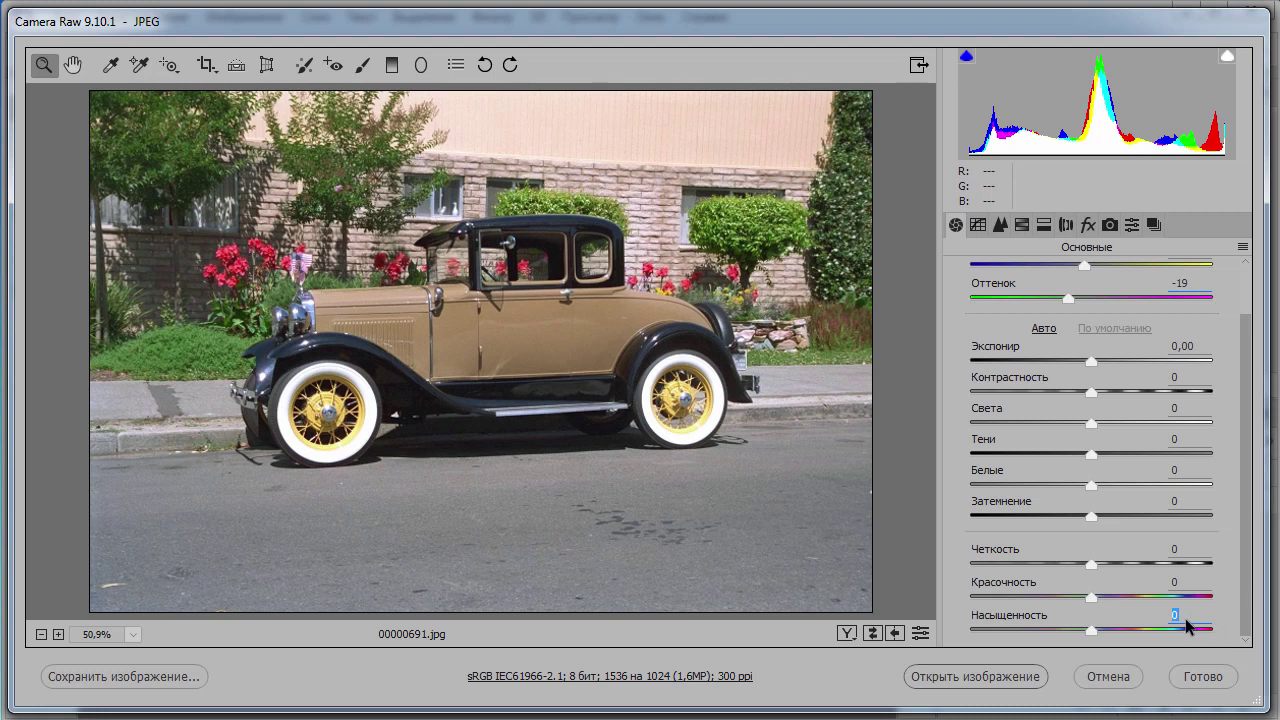
- Compare the original photo with the corrected one by toggling between them, and show them side by side in the "До/после" view
click(872, 633)
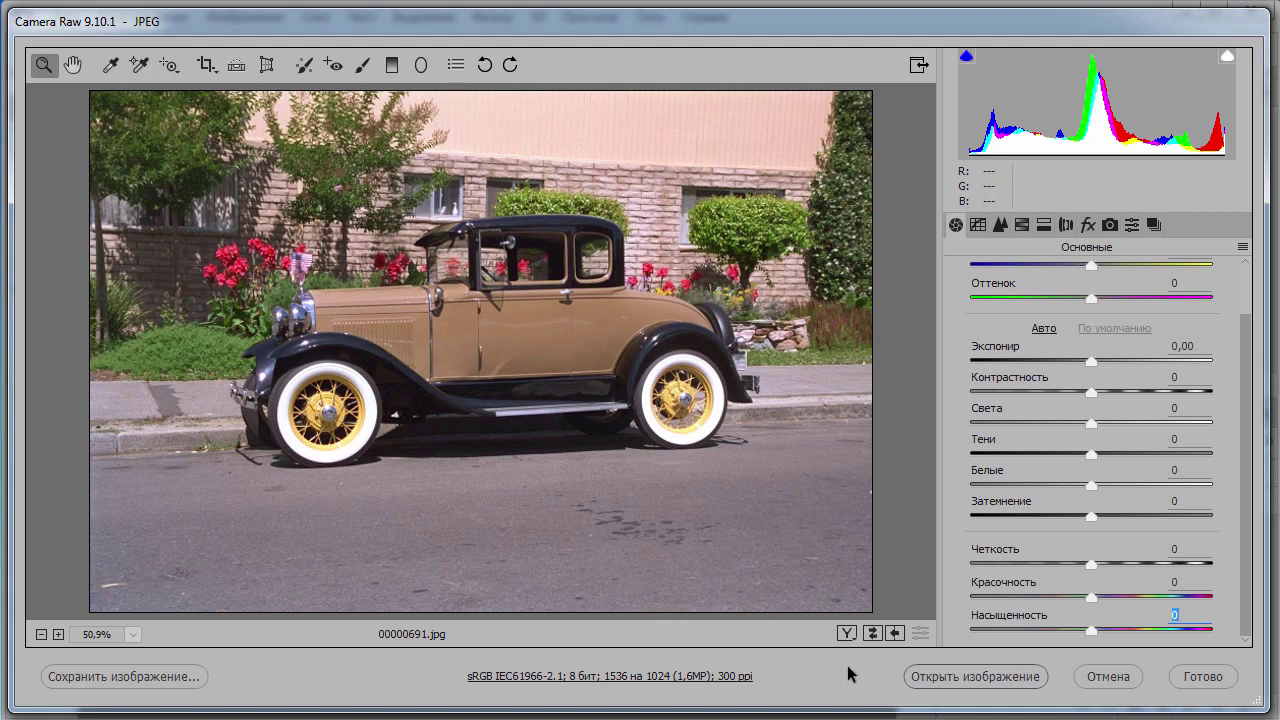
click(872, 633)
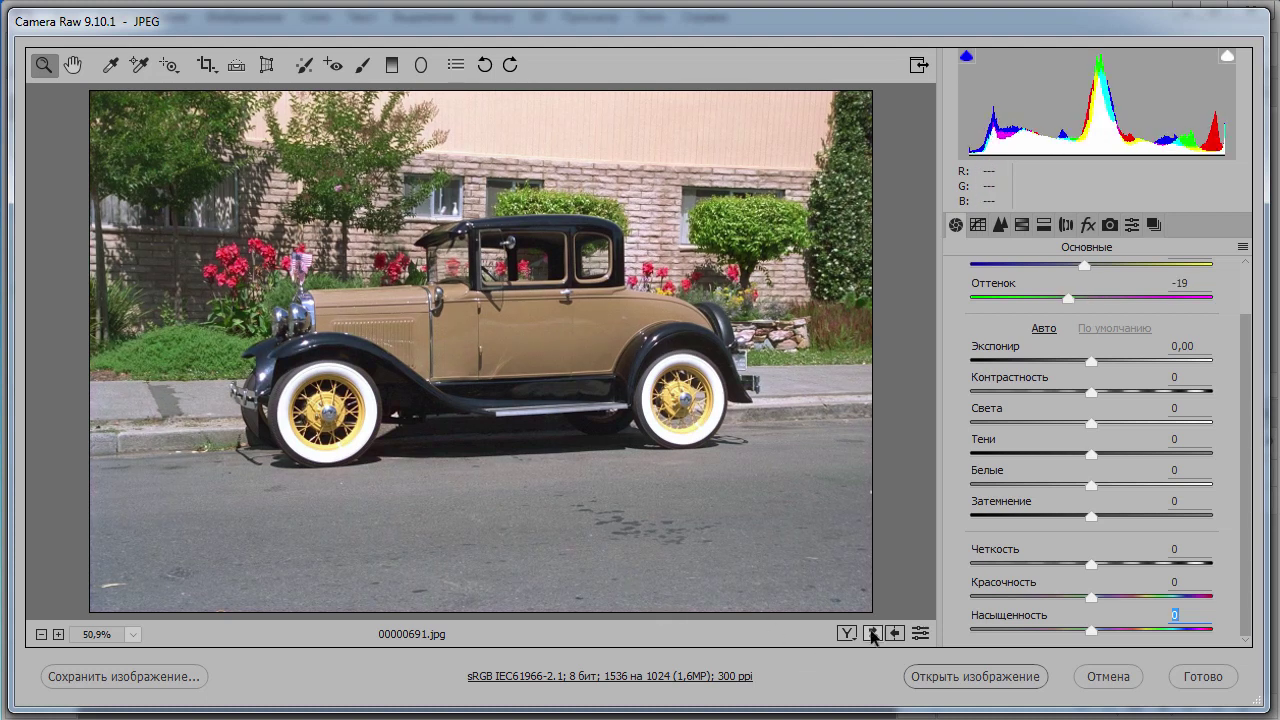
click(872, 633)
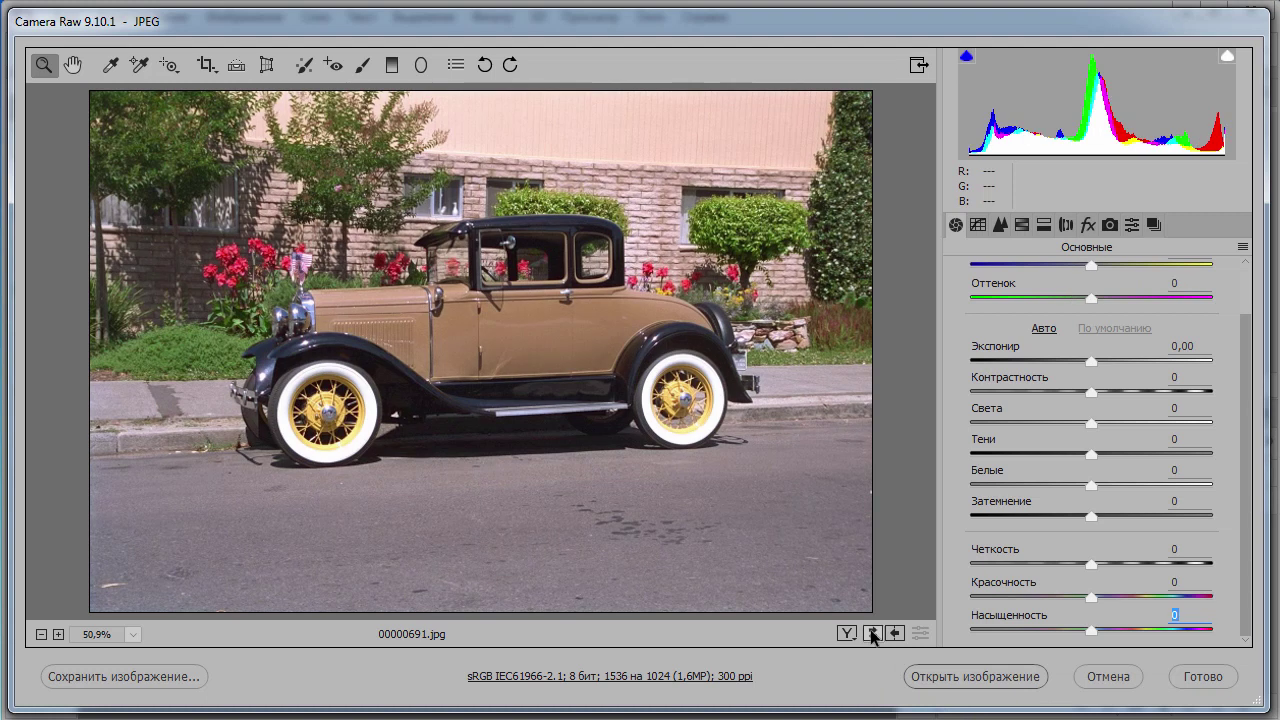
click(872, 633)
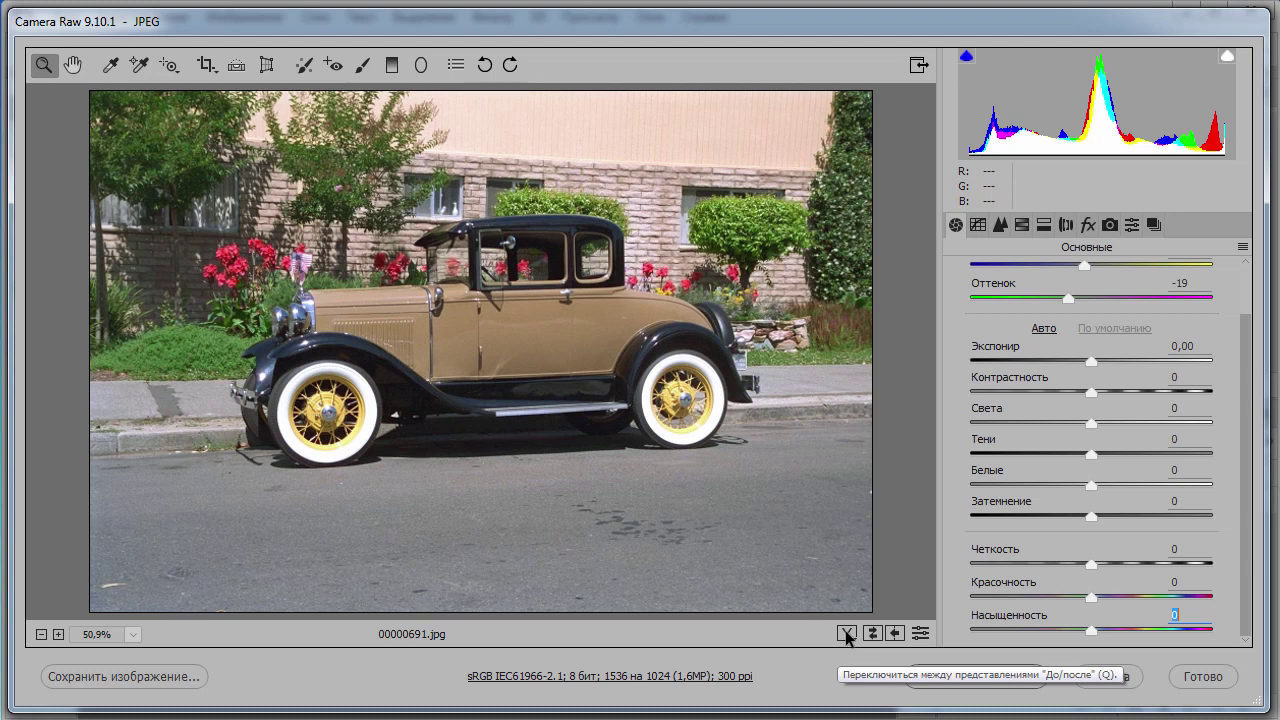
click(846, 634)
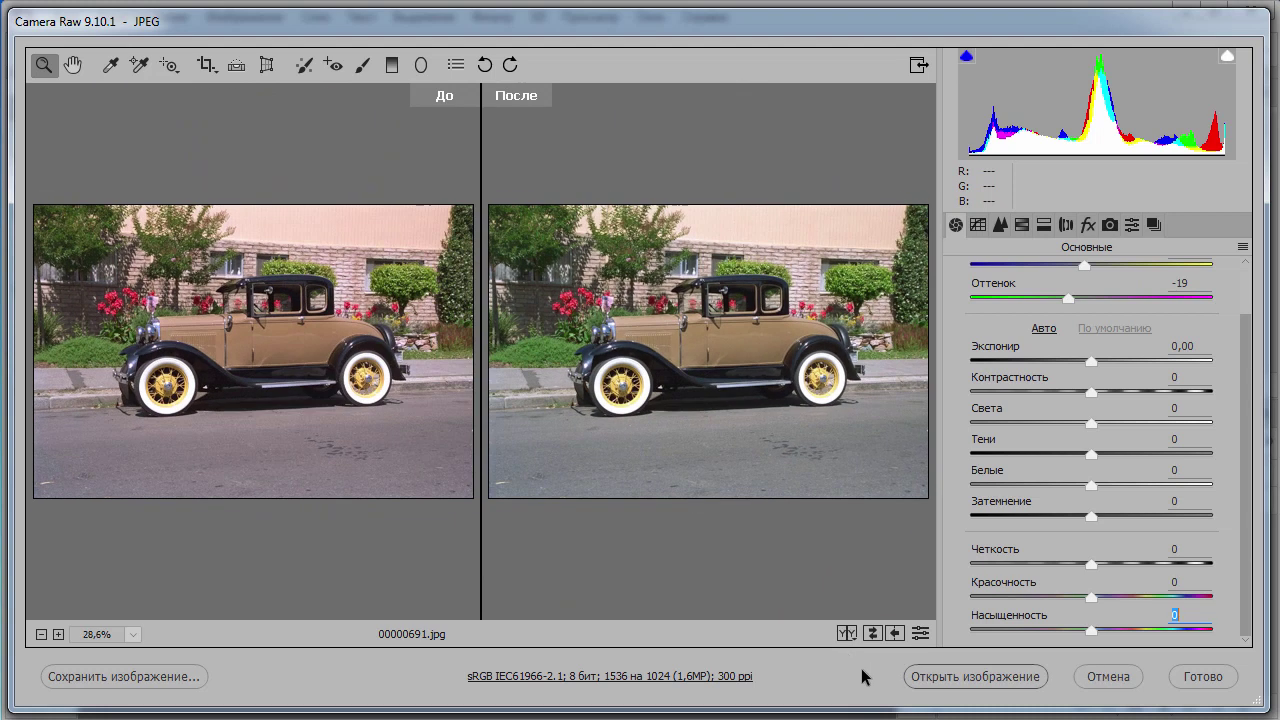